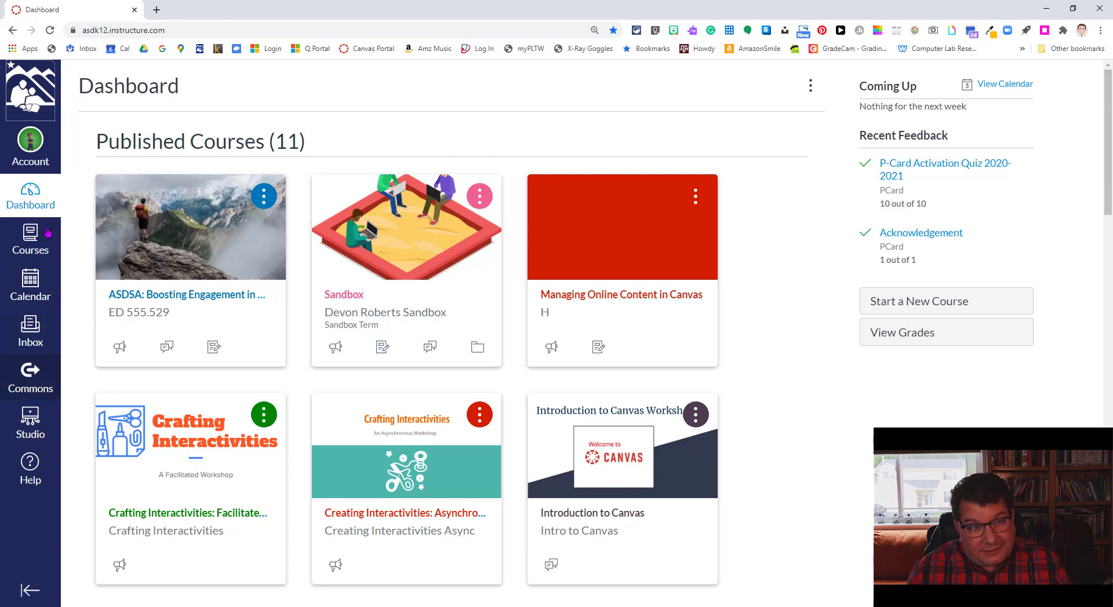
Step: Open the Sandbox course from its card on the Dashboard
click(346, 296)
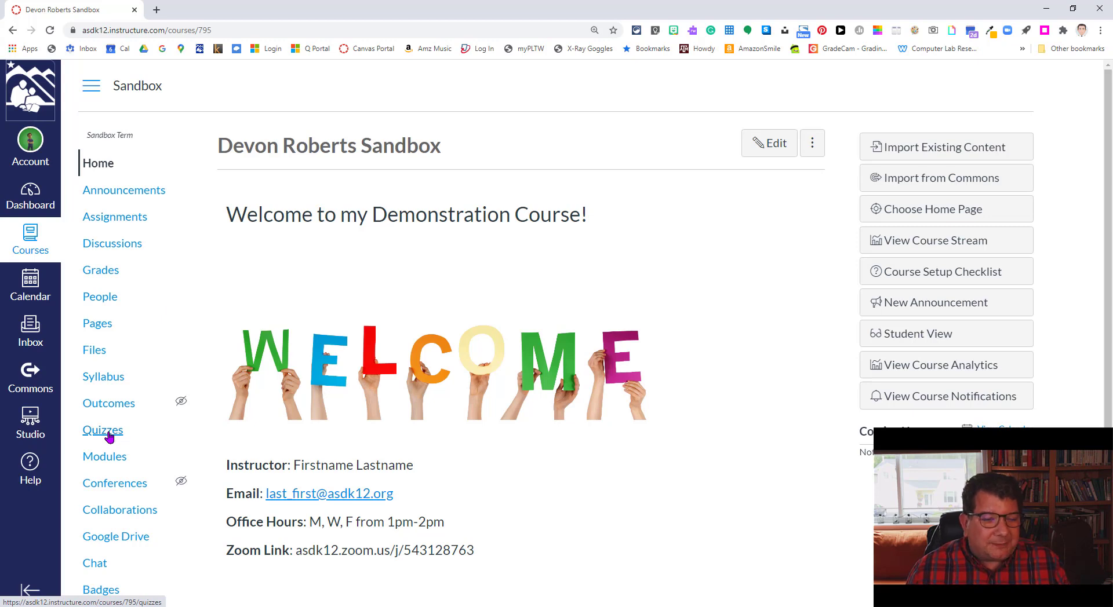
Step: Go to the Sandbox course's Quizzes page and start a new quiz with +Quiz
click(108, 436)
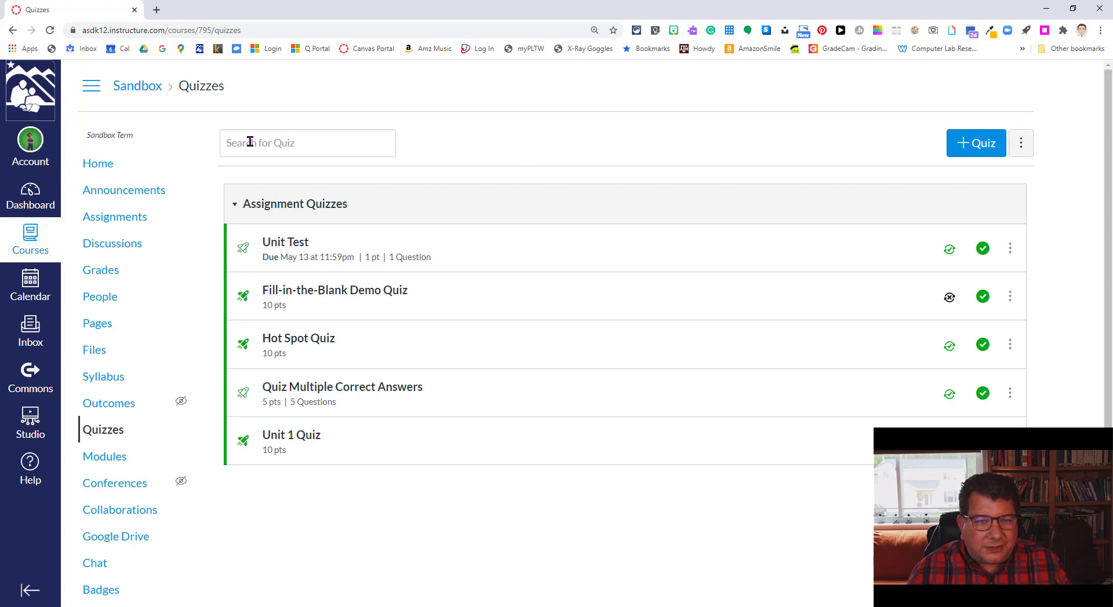
click(966, 145)
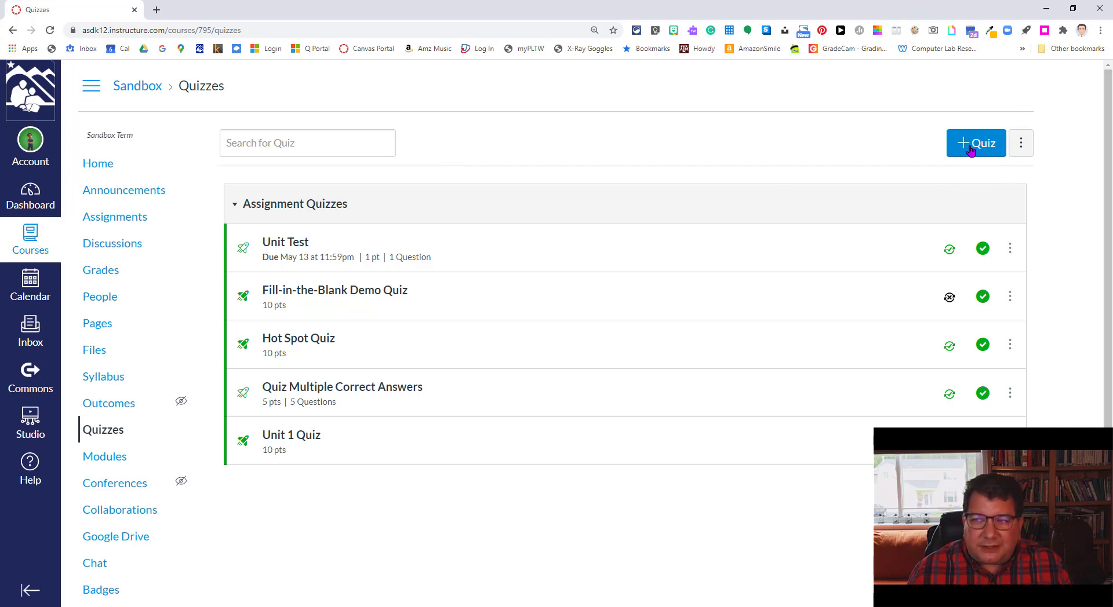
key(ctrl)
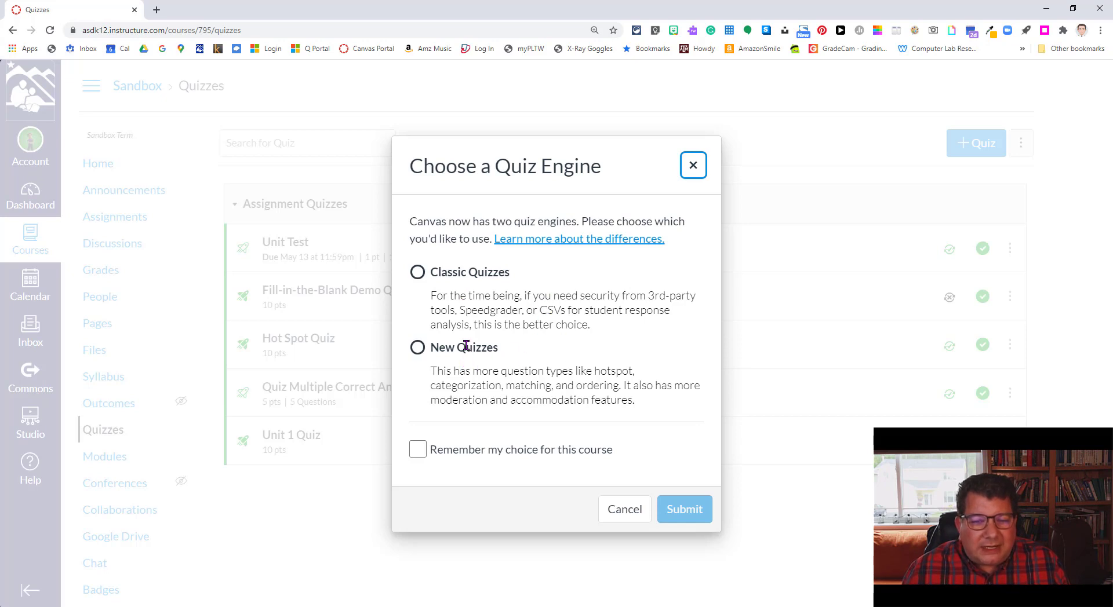
Step: Choose the Classic Quizzes engine to create a new Unnamed Quiz
click(418, 274)
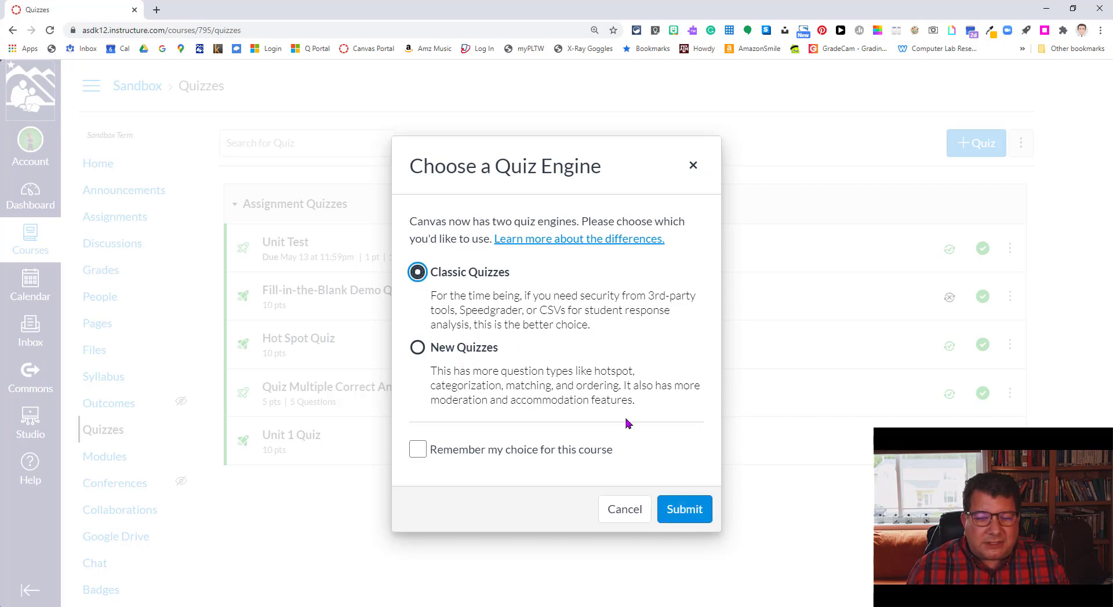
click(684, 510)
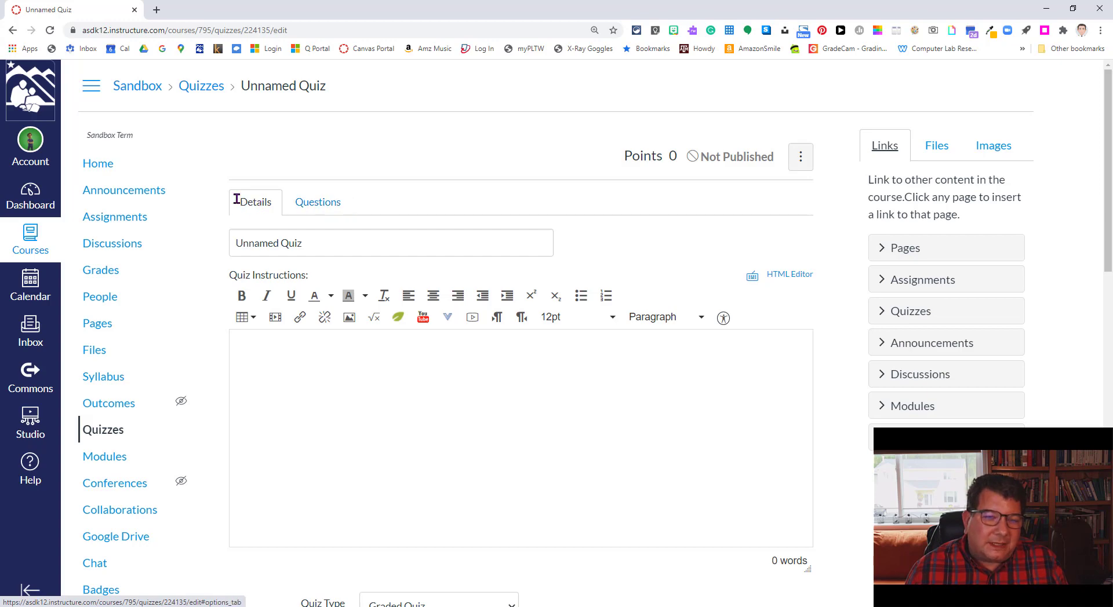
scroll(375, 308, down, 15)
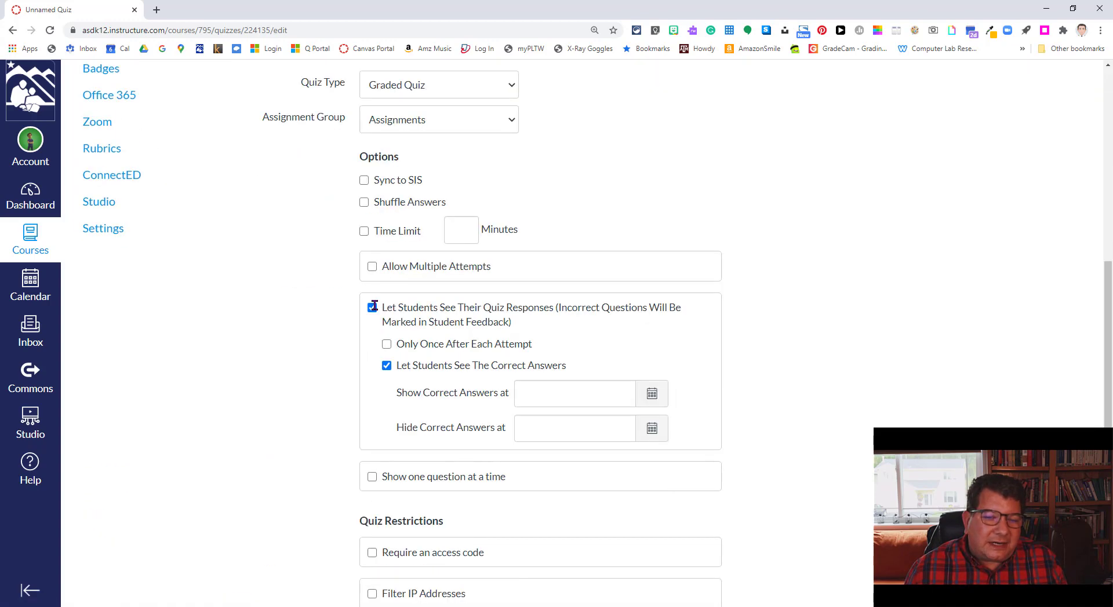
scroll(375, 306, up, 12)
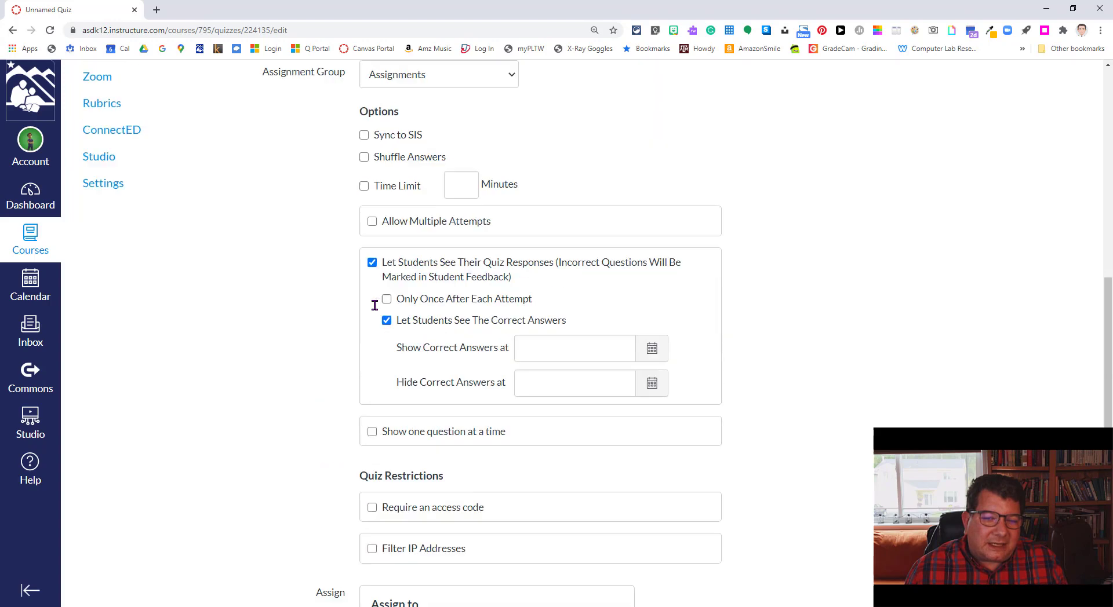
scroll(375, 306, up, 3)
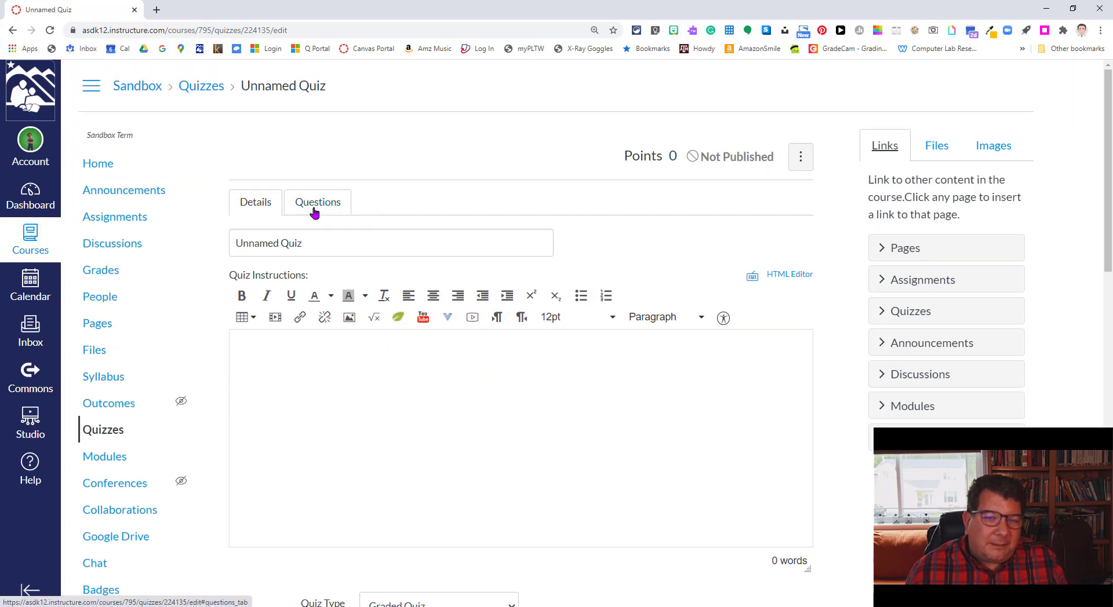
key(ctrl)
key(ctrl)
key(ctrl)
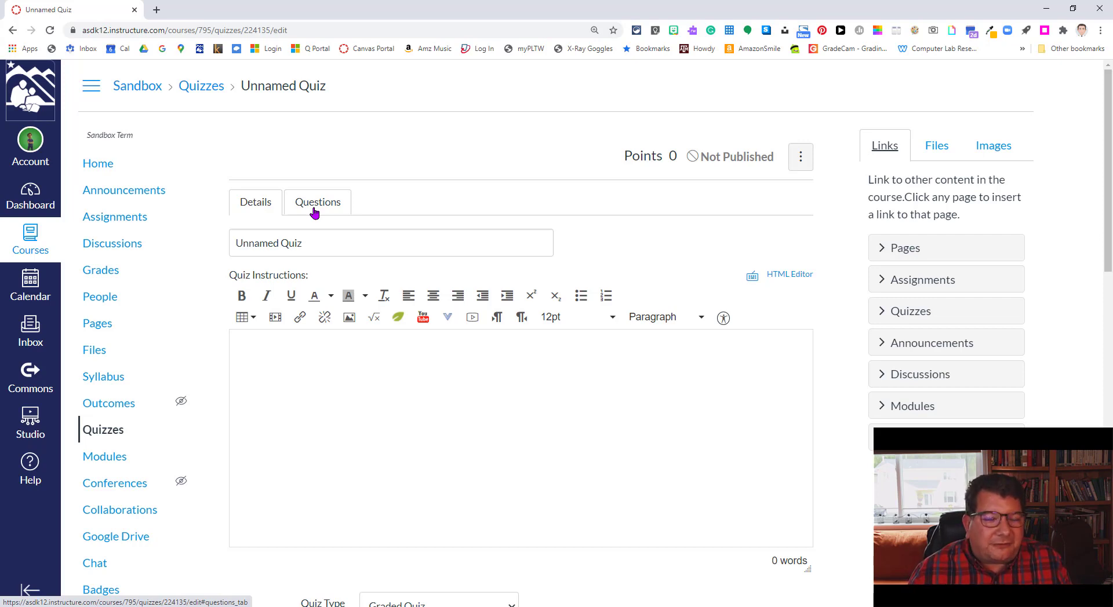
drag(325, 238, 230, 240)
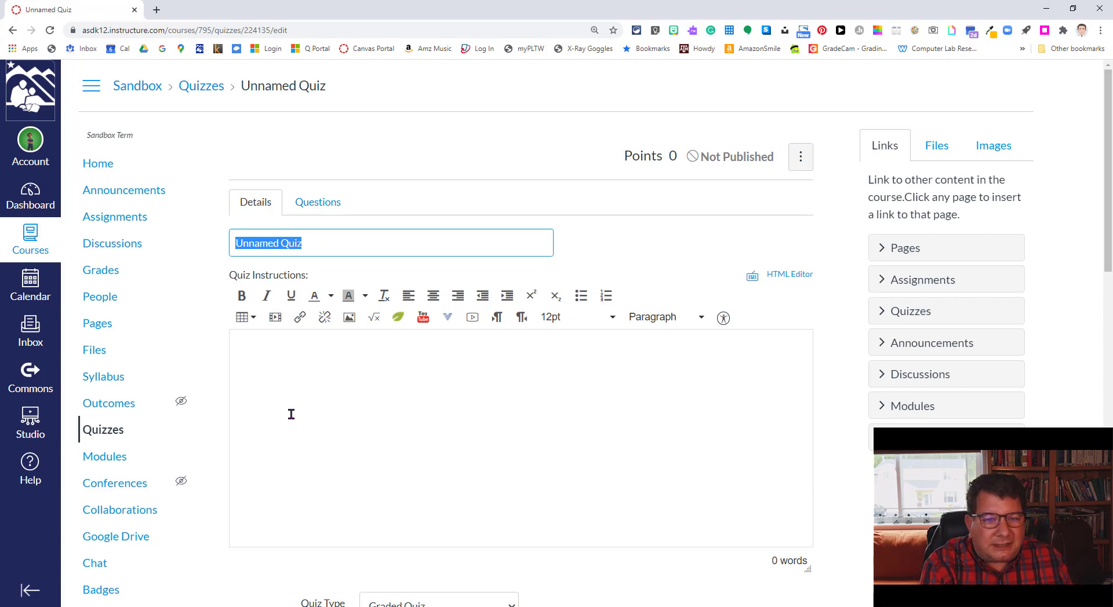
Step: Title the quiz 'Demo Classic Quiz' and paste the prepared text into Quiz Instructions
text(Demo Cla)
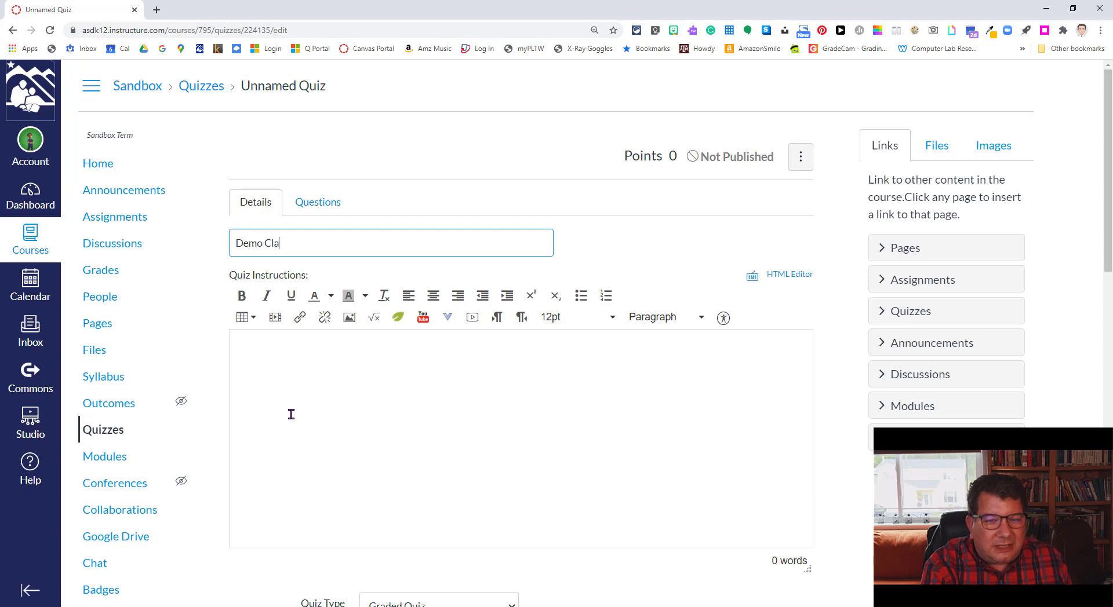
text(ssic Quiz)
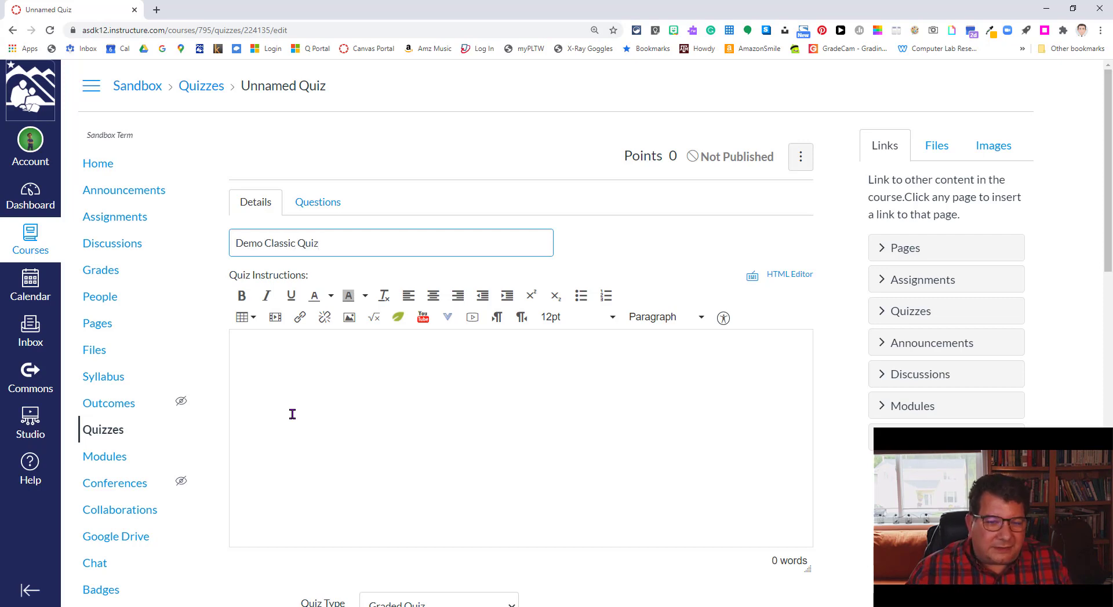
click(308, 373)
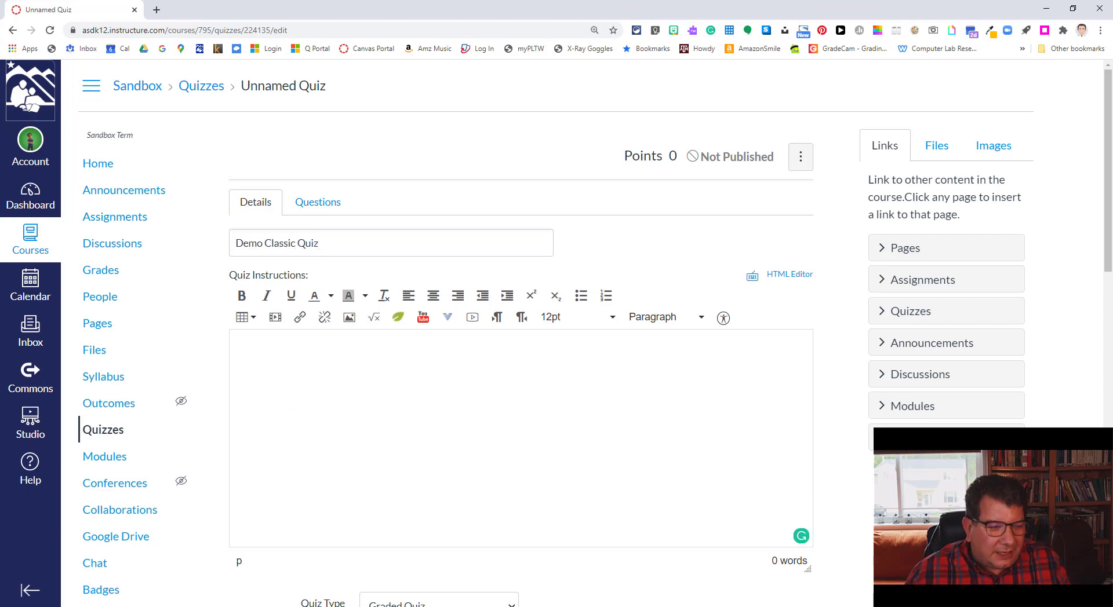
click(281, 380)
text(Instructions This quiz consists of 10 multiple-choice questions. To be successful with the weekly quizzes, it’s important to thoroughly read chapter 5 in the textbook.  It will also be extremely useful to study the key terms at the end of the chapter and review the Test Your Knowledge activity at the end of the chapter. Keep the following in mind: Multiple Attempts - You will have three attempts for this quiz with your highest score being recorded in the grade book. Timing - You will need to complete each of your attempts in one sitting, as you are allotted 30 minutes to complete each attempt. Answers - You may review your answer-choices and compare them to the correct answers after your final attempt. To start, click the "Take the Quiz" button. When finished, click the "Submit Quiz" button.)
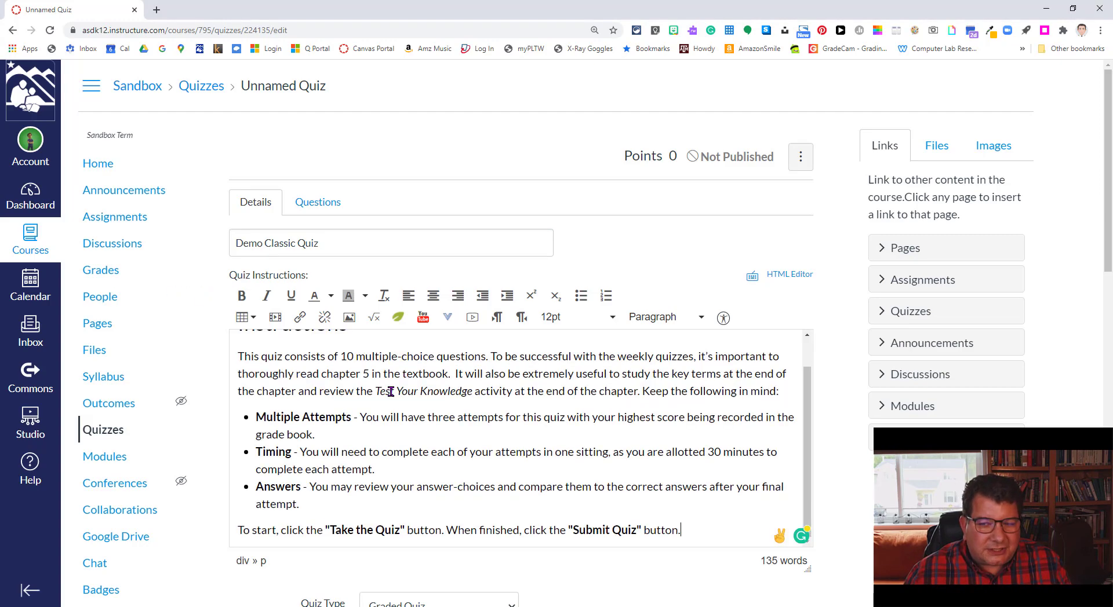
scroll(392, 392, up, 1)
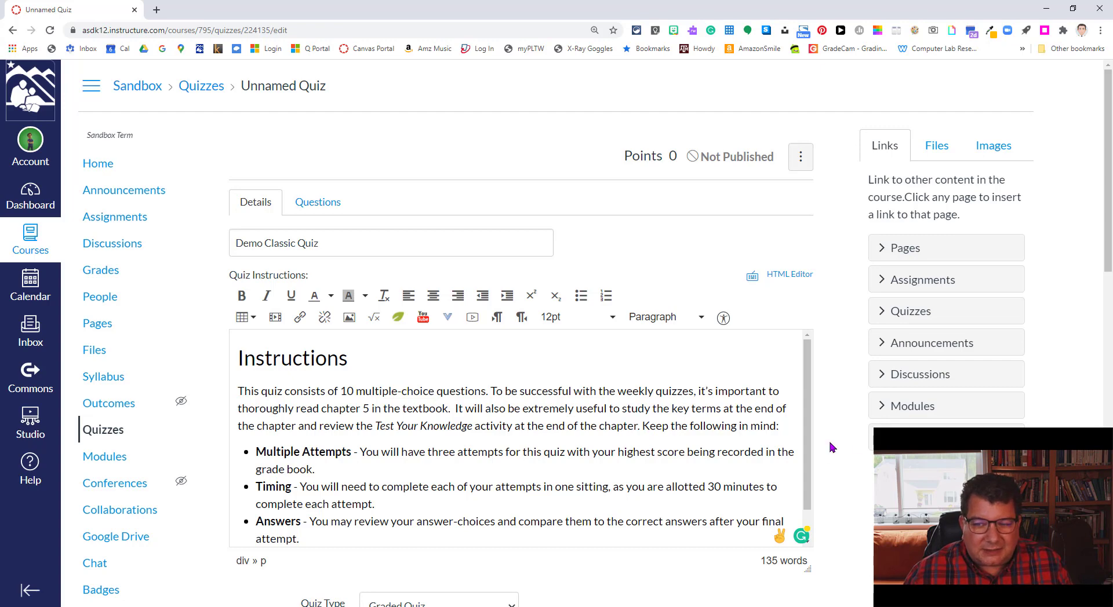
scroll(830, 445, down, 2)
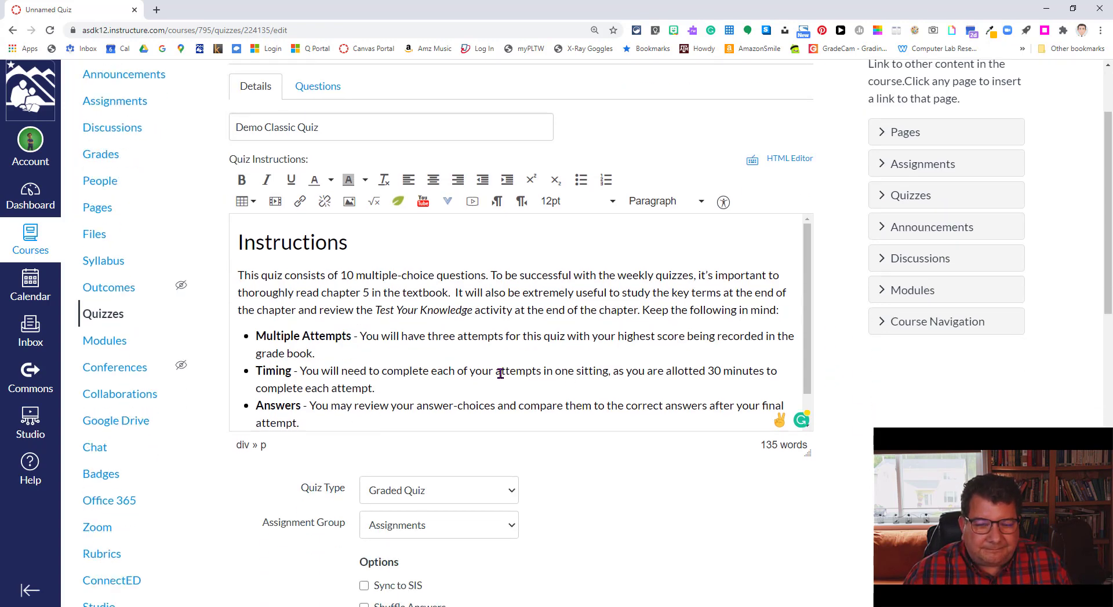
scroll(500, 373, down, 1)
scroll(500, 374, up, 1)
scroll(374, 314, up, 2)
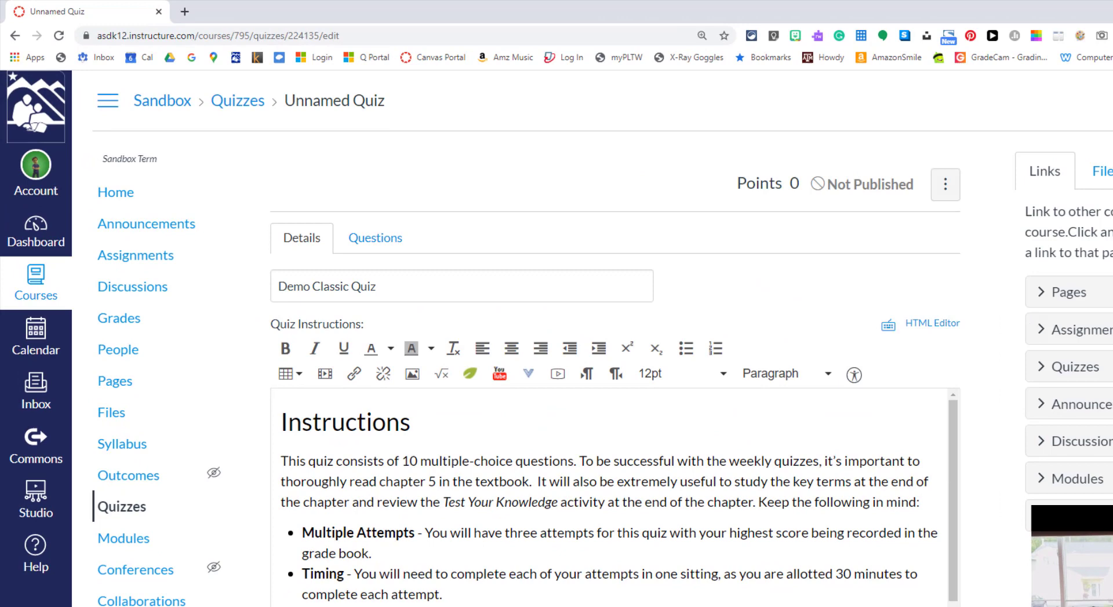
scroll(477, 209, down, 9)
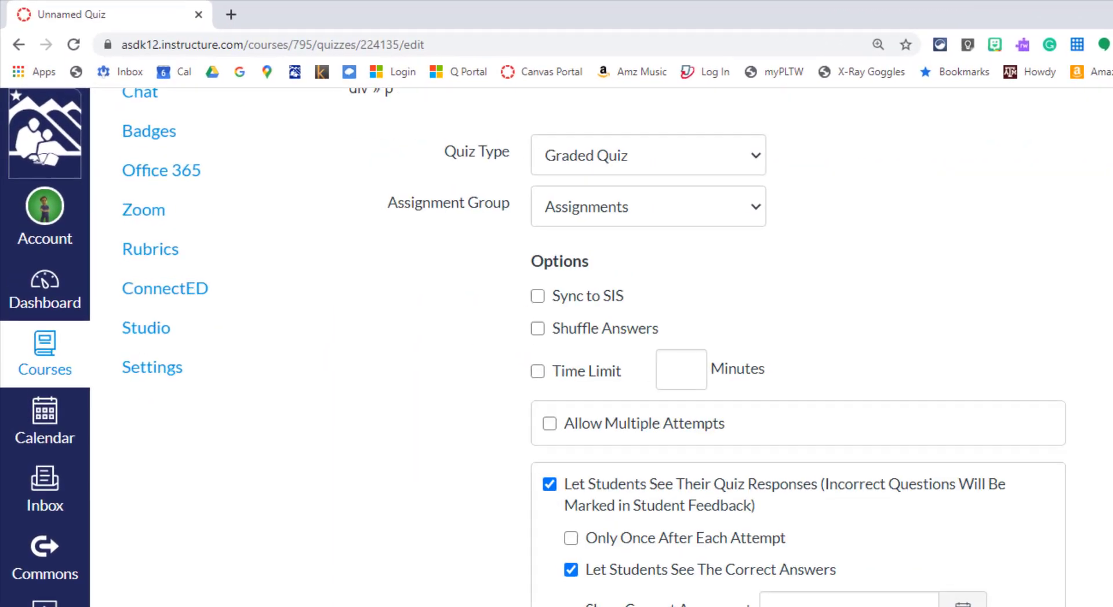
Step: Keep the quiz type as Graded Quiz and enable Sync to SIS
scroll(847, 323, up, 3)
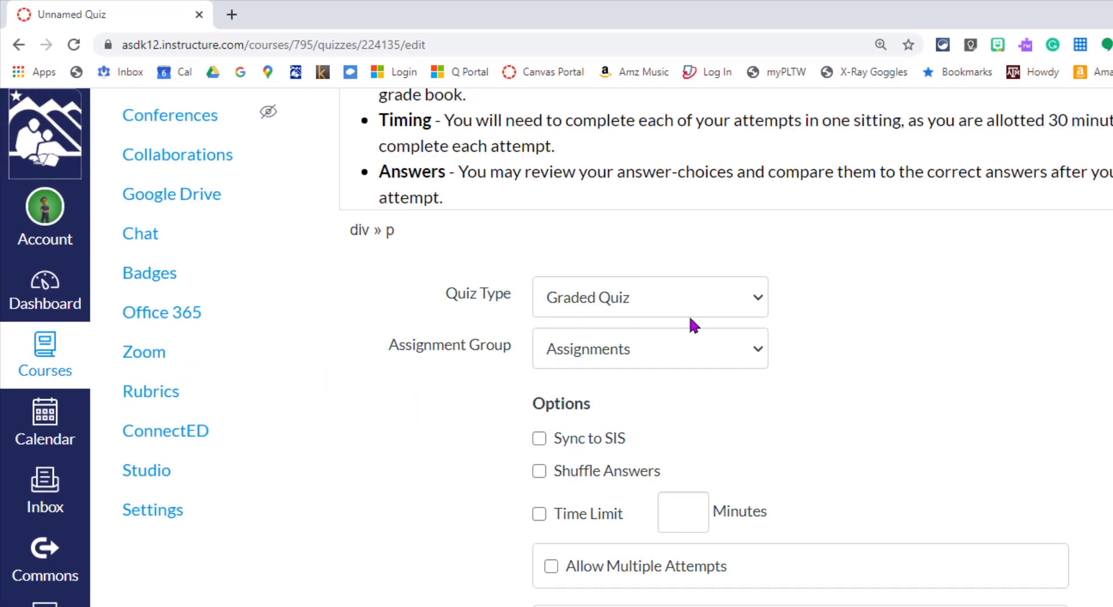
click(590, 311)
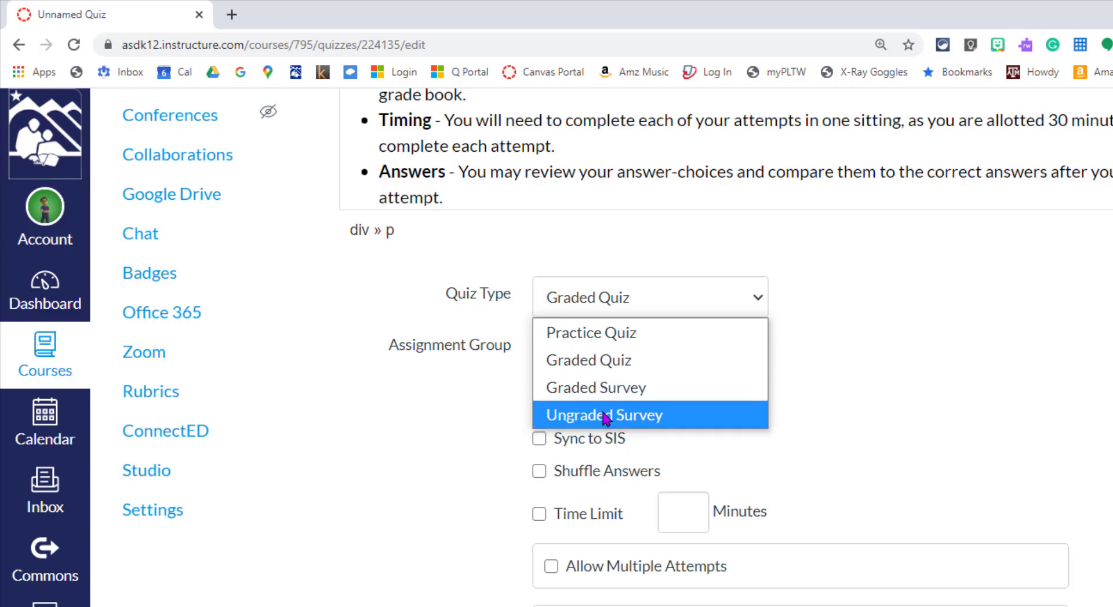
click(914, 349)
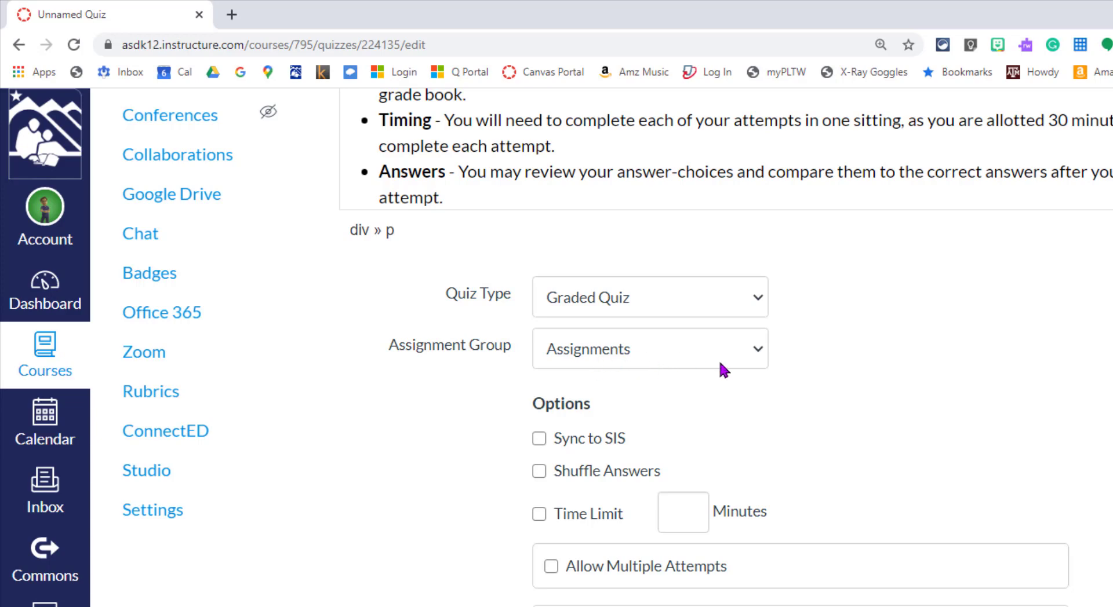
scroll(874, 400, down, 1)
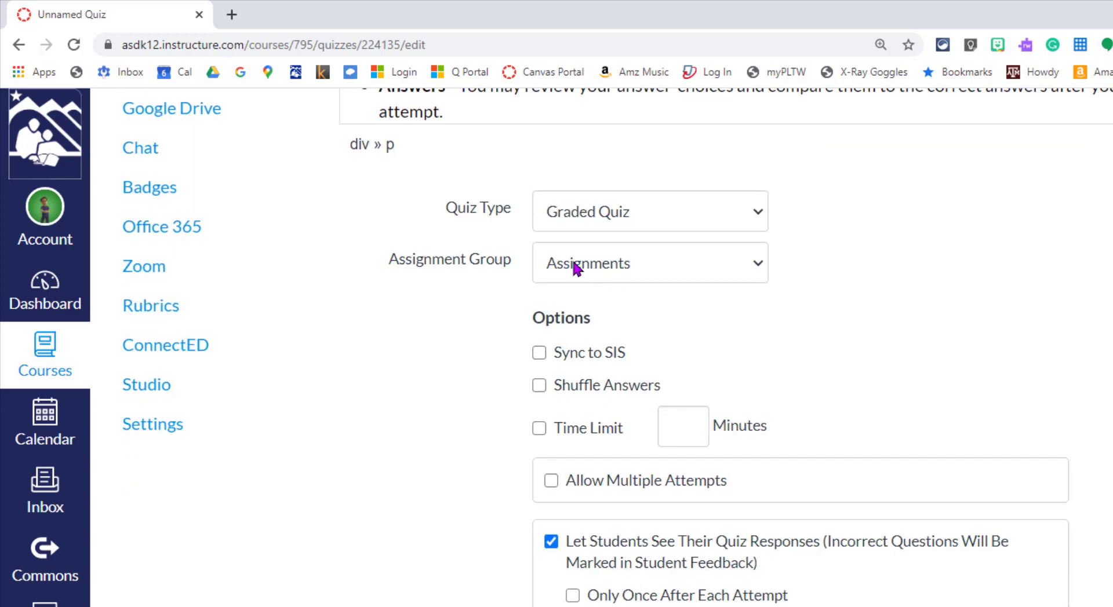
click(540, 355)
scroll(845, 359, up, 1)
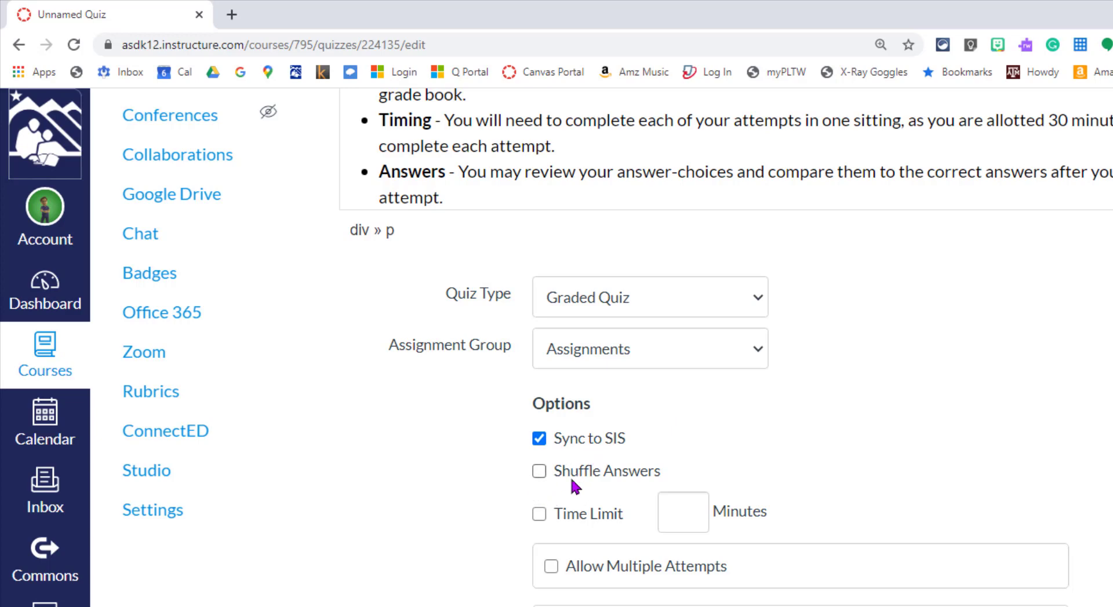
Step: Turn on Shuffle Answers and set a 30-minute time limit
click(535, 472)
scroll(993, 457, down, 1)
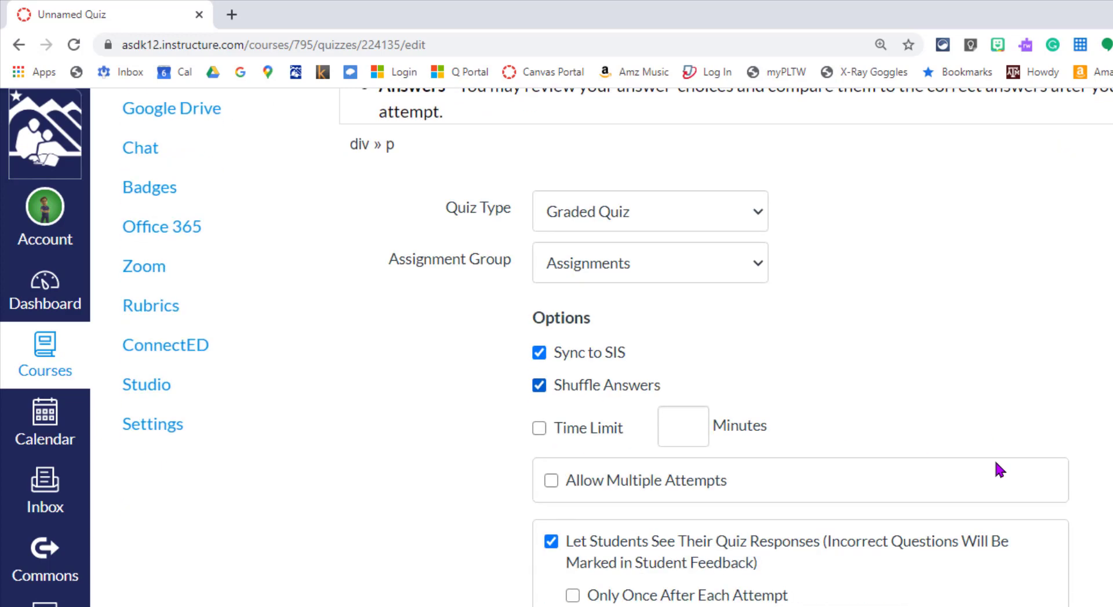
click(538, 429)
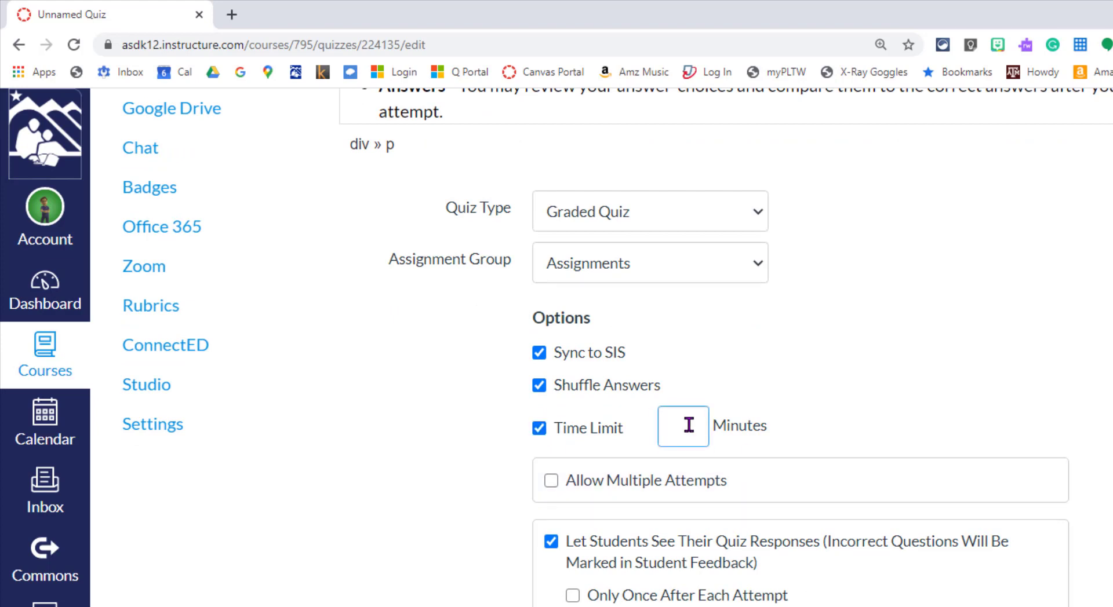
text(30)
click(928, 415)
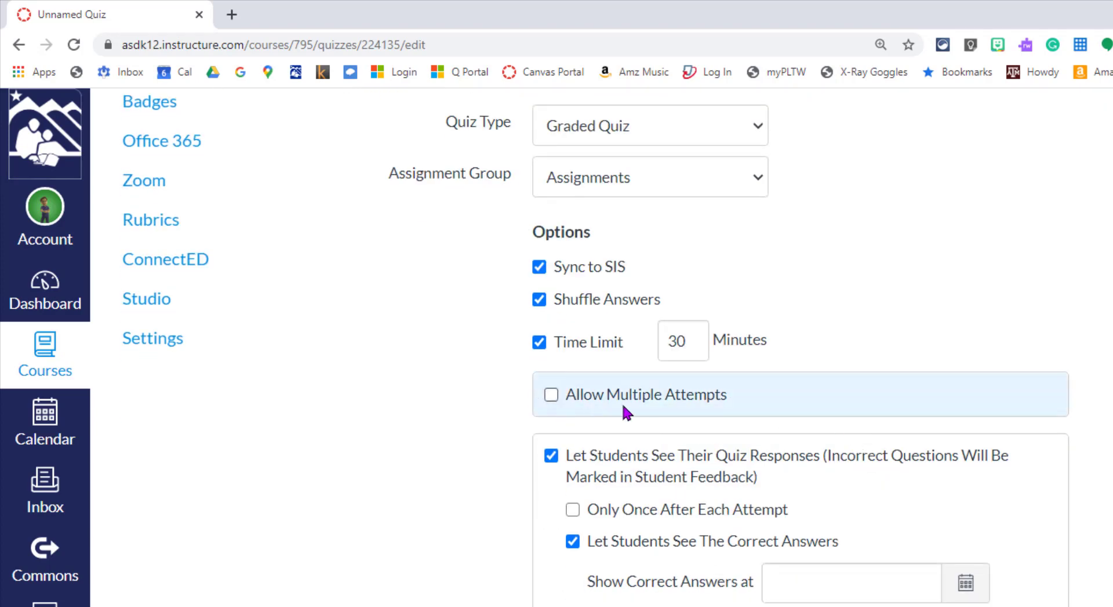
Step: Allow multiple attempts, limited to 3, keeping the Highest score
click(551, 395)
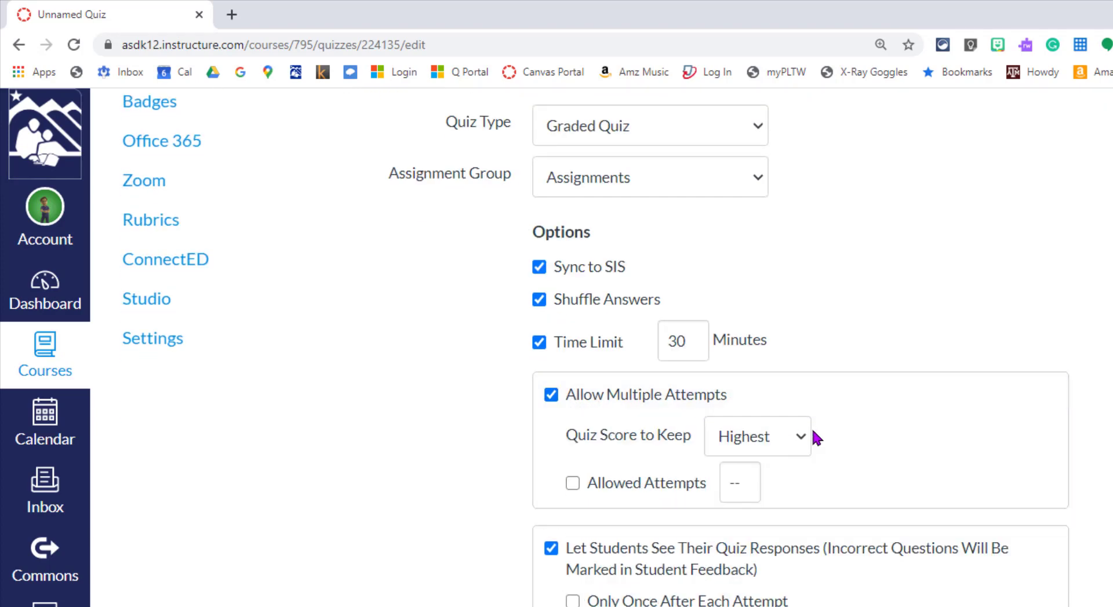
click(775, 442)
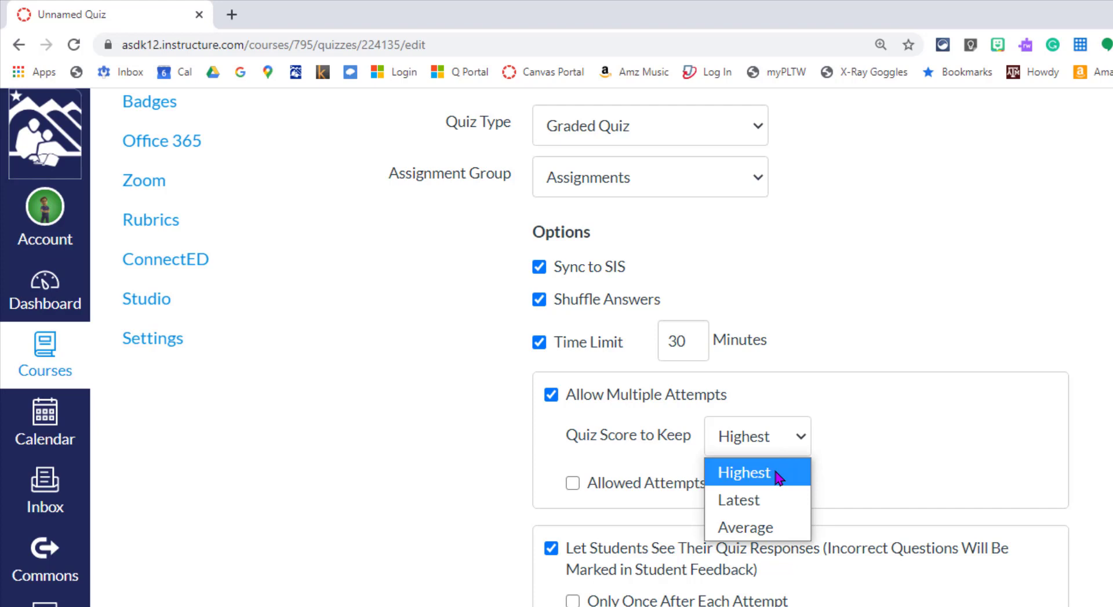
click(572, 484)
drag(756, 485, 682, 492)
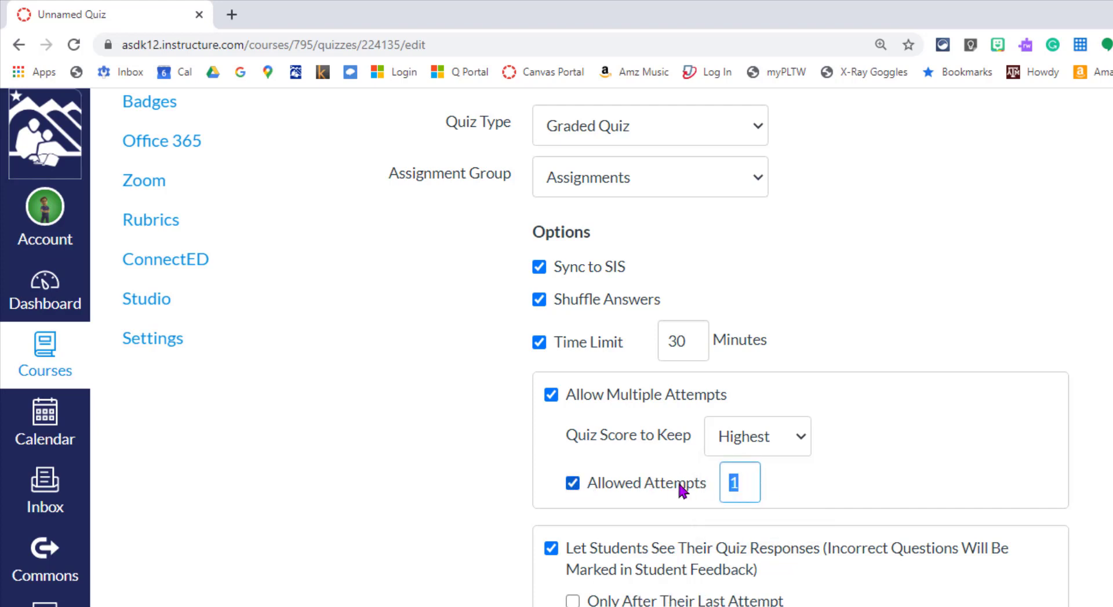
text(3)
click(912, 389)
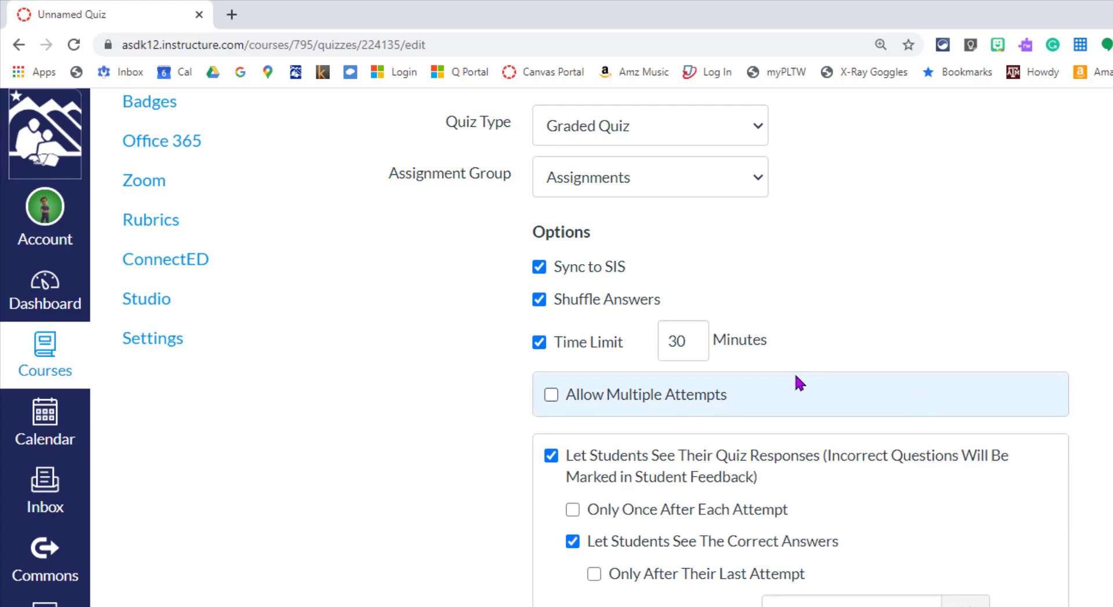
click(572, 396)
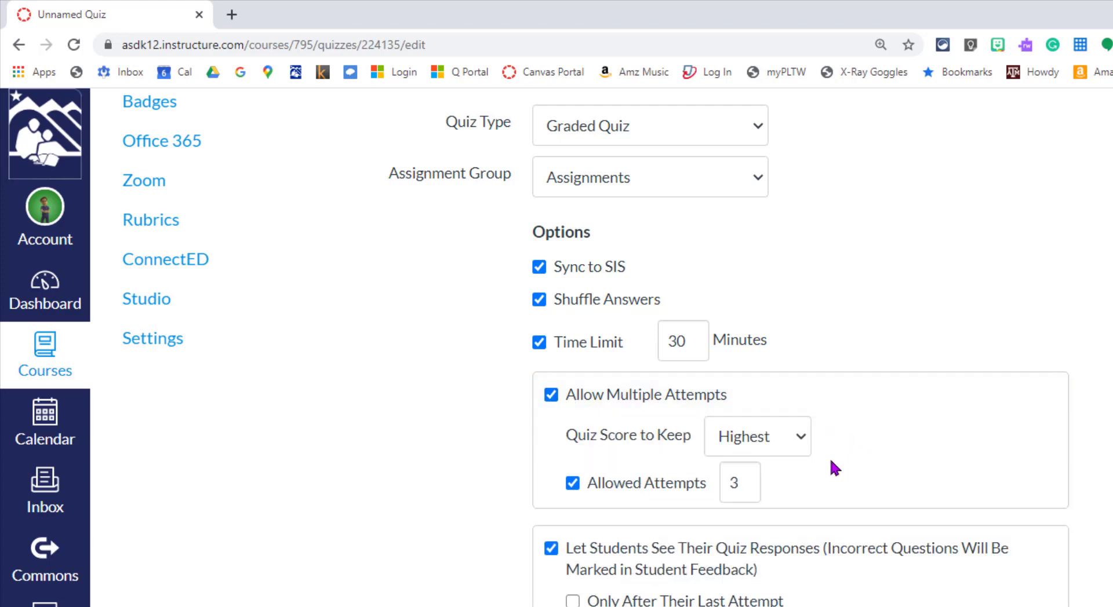
click(752, 442)
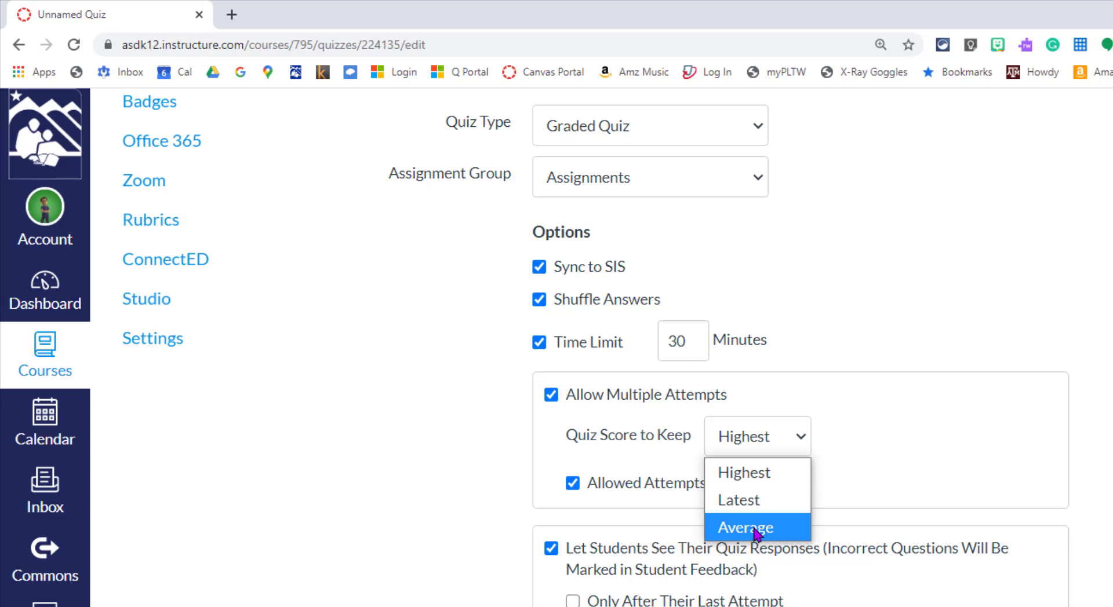
click(753, 478)
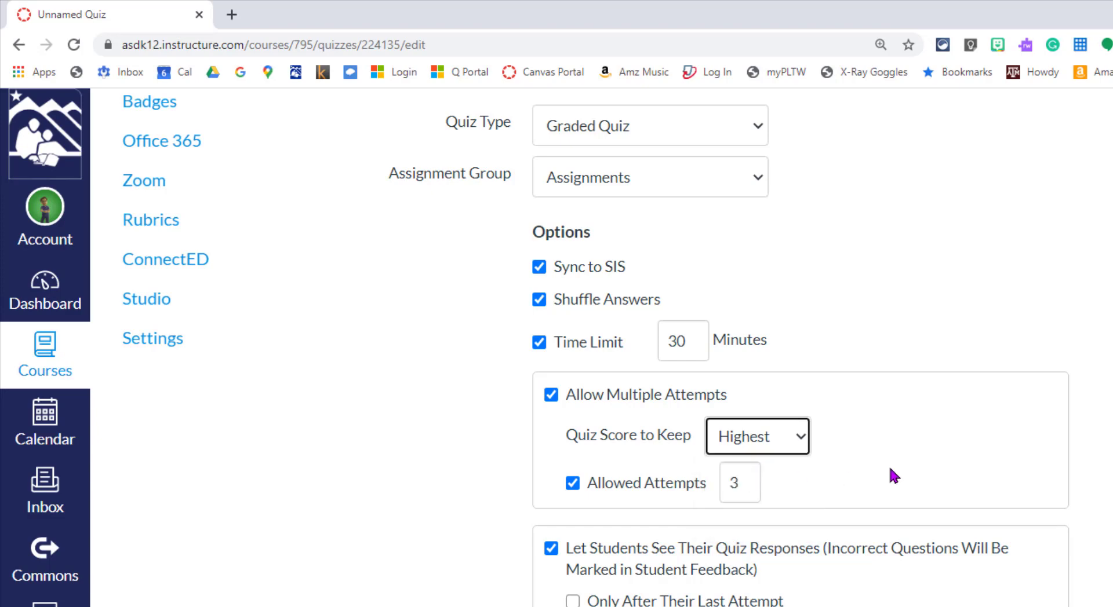
scroll(894, 477, down, 1)
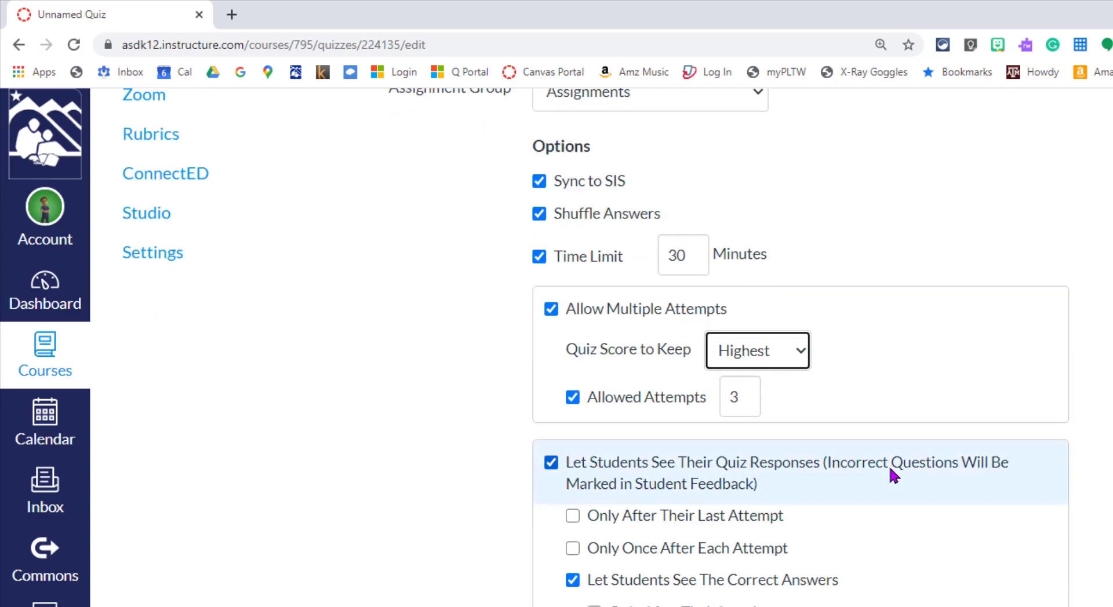
Step: Show responses only once after each attempt and correct answers only after the last attempt
scroll(893, 475, down, 1)
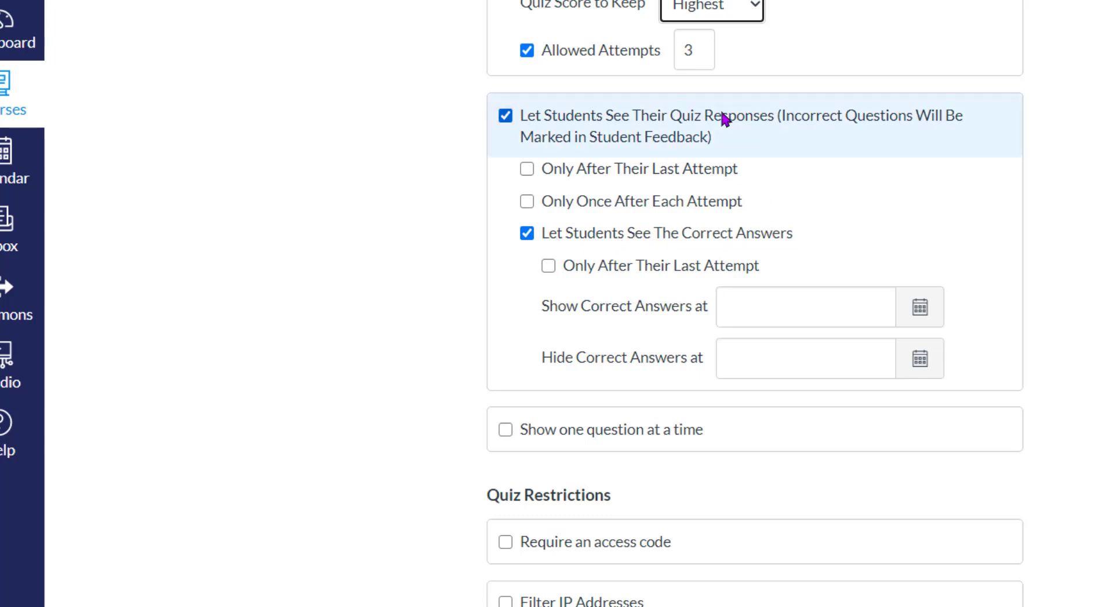
scroll(724, 223, up, 2)
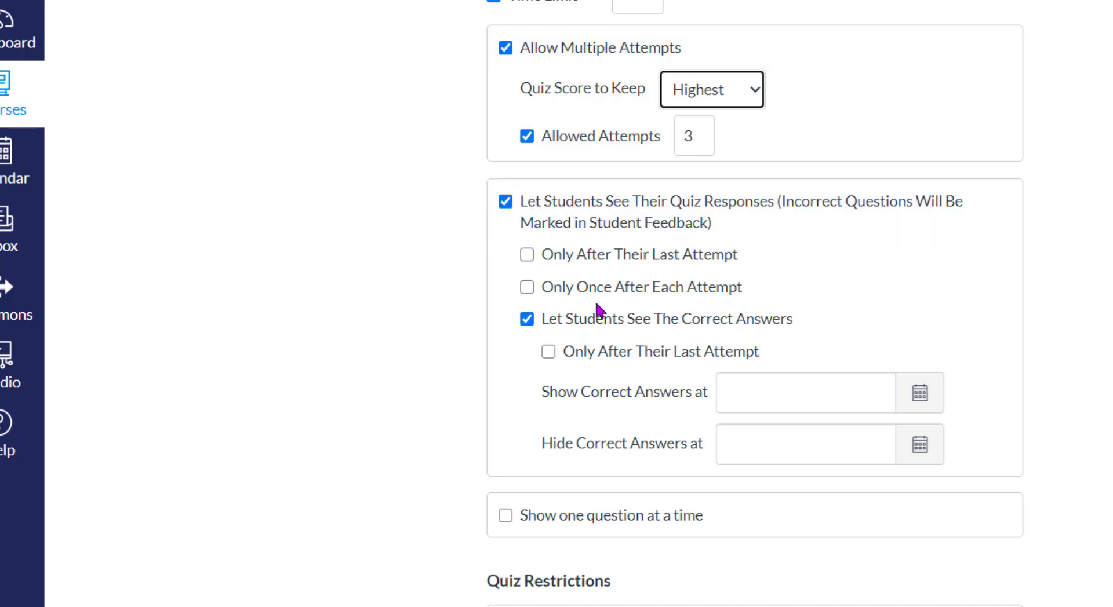
click(526, 287)
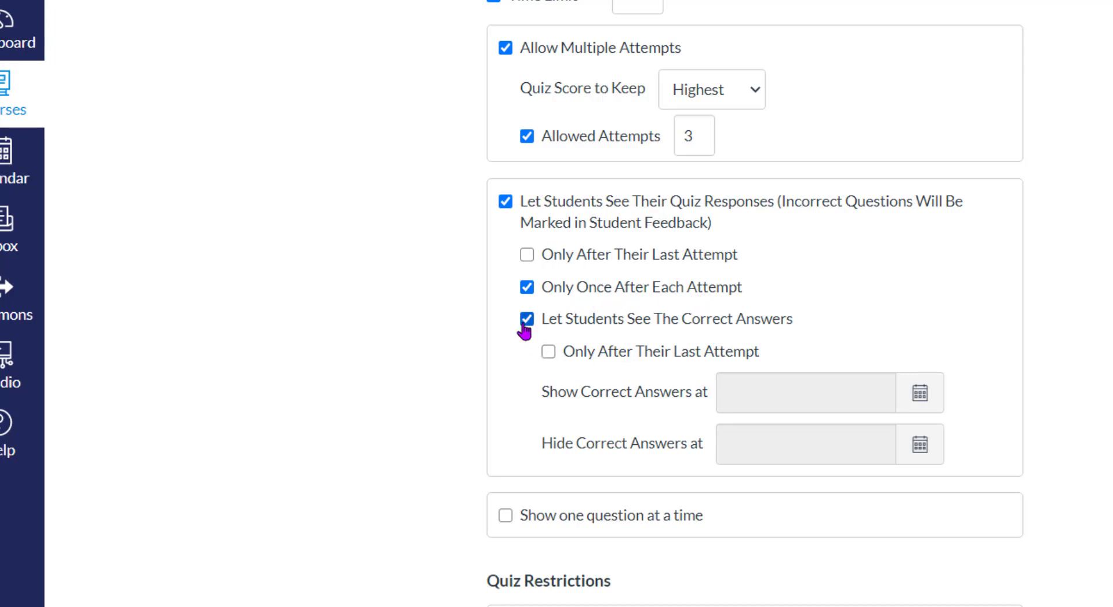
click(548, 352)
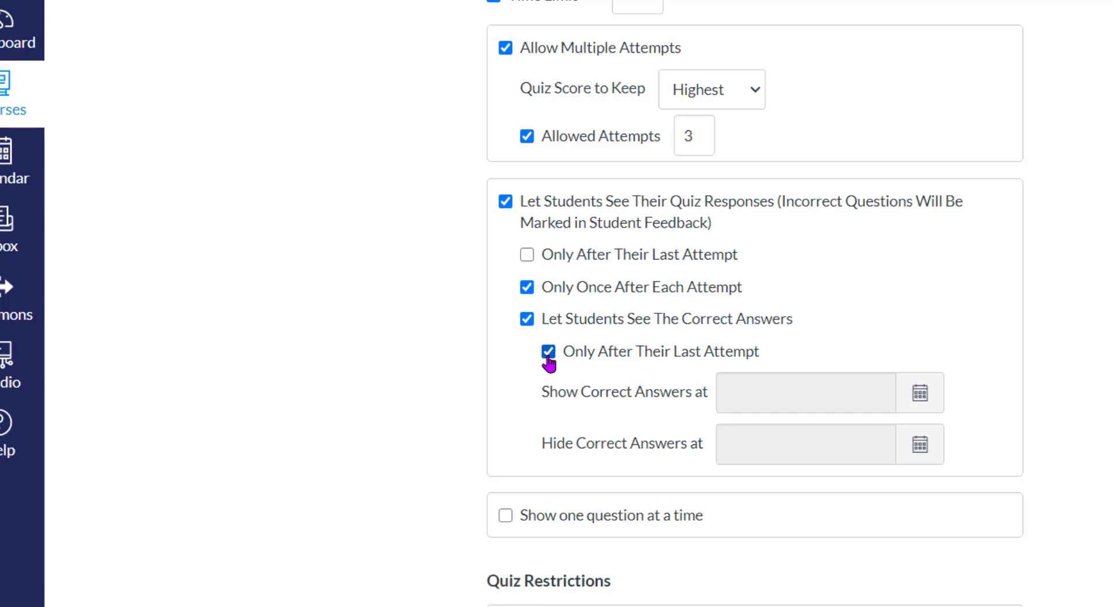
click(526, 320)
click(526, 319)
Step: Check the correct-answers date picker, leaving the date blank
scroll(795, 302, down, 1)
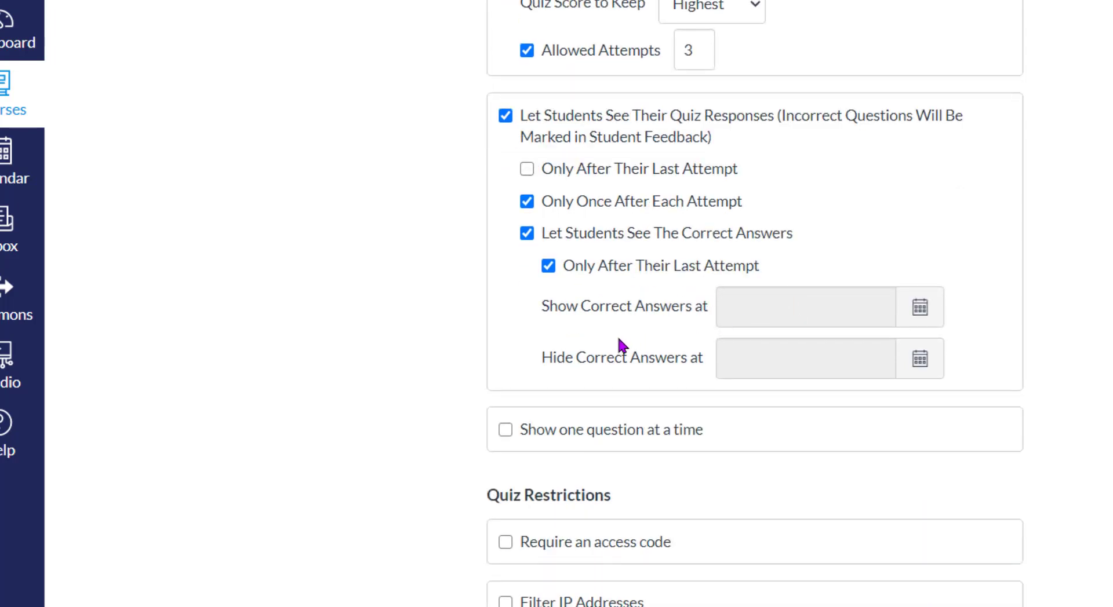
click(920, 307)
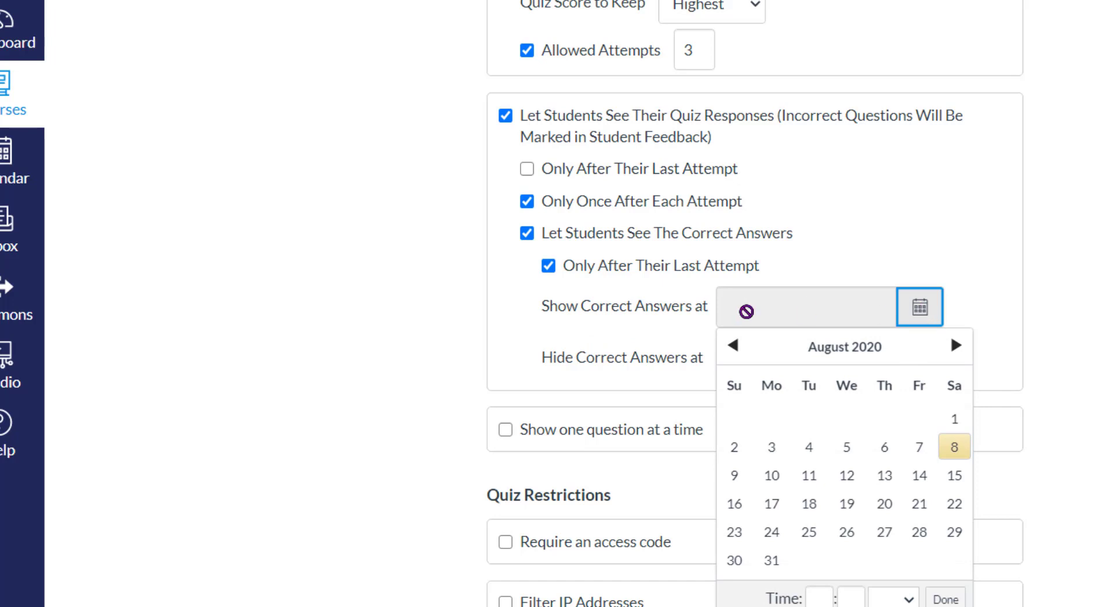
click(697, 331)
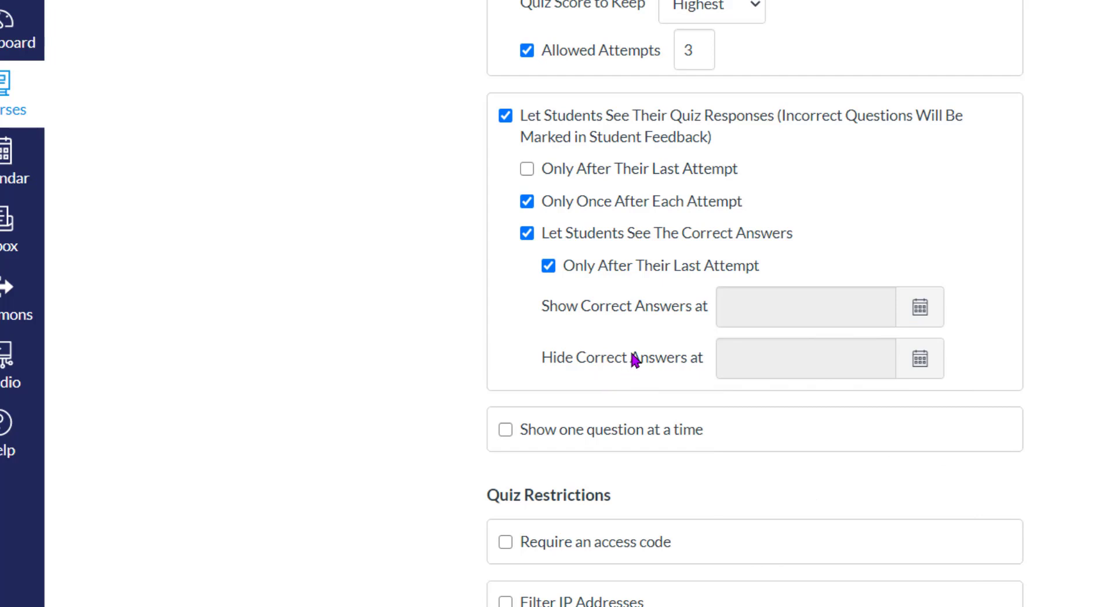
scroll(634, 360, down, 1)
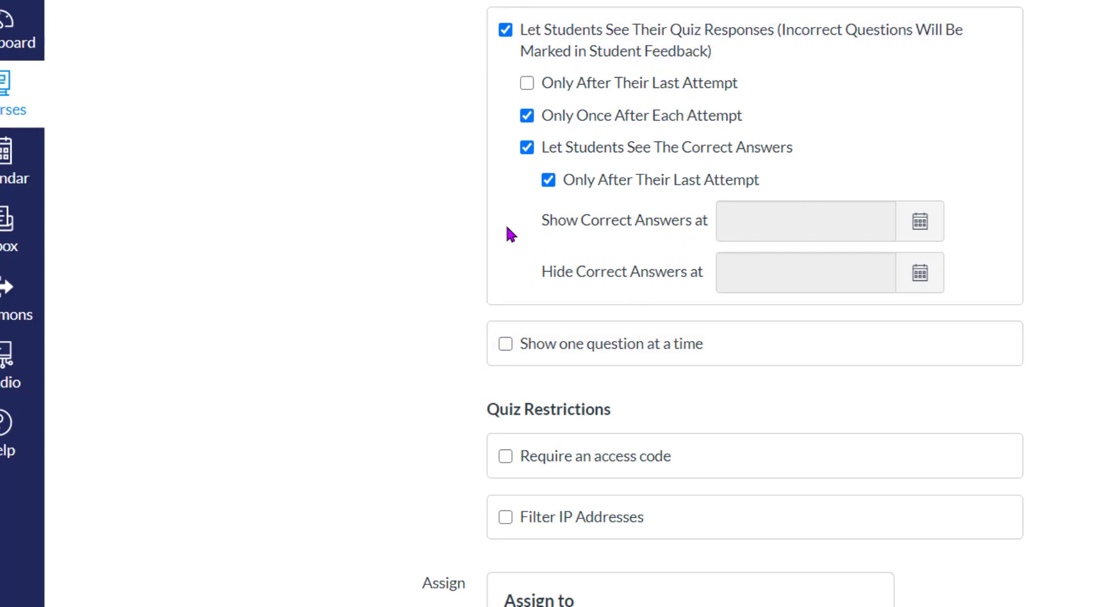
scroll(400, 325, down, 1)
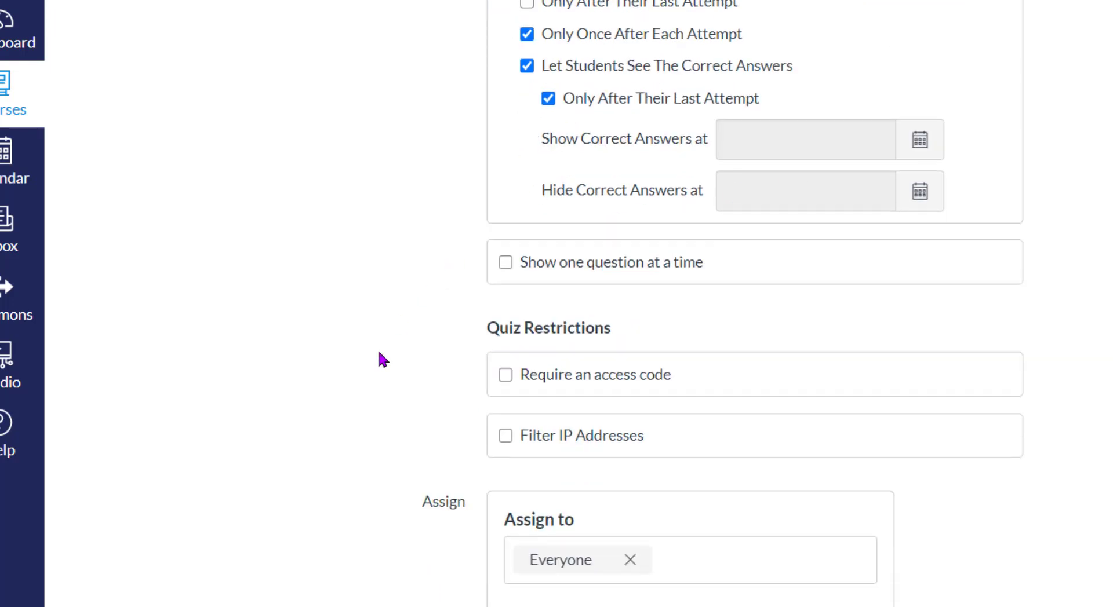
click(505, 261)
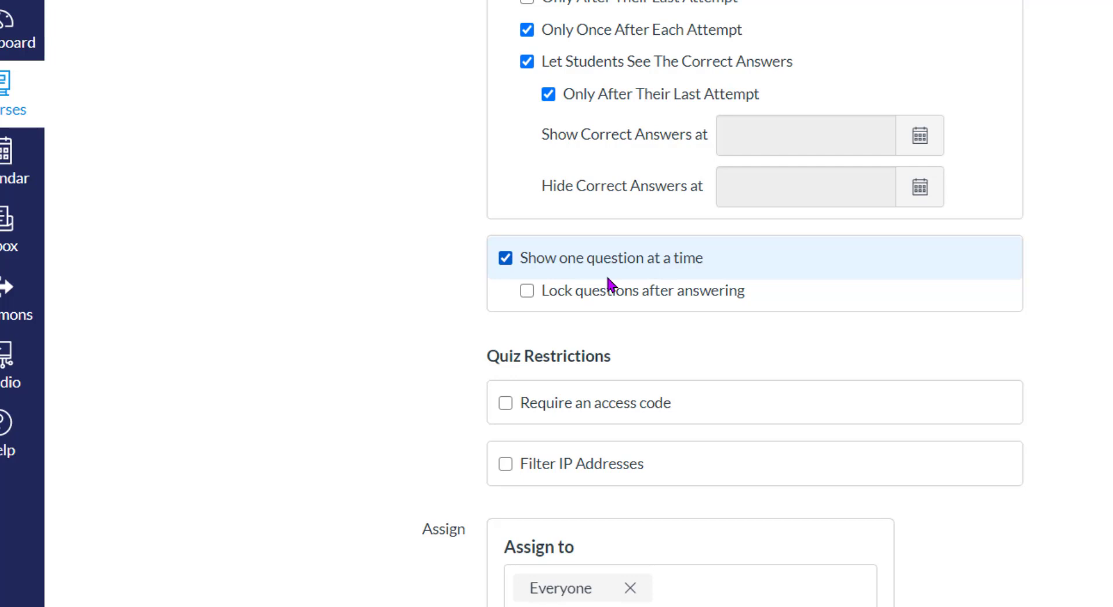
click(529, 291)
scroll(847, 262, down, 1)
click(524, 205)
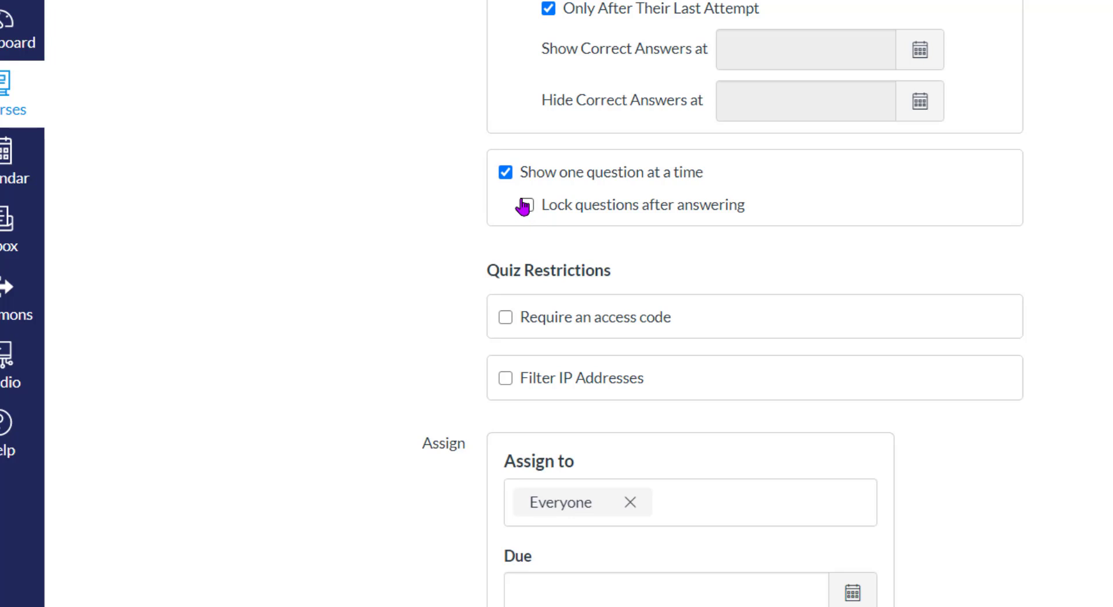
click(505, 173)
scroll(432, 251, down, 1)
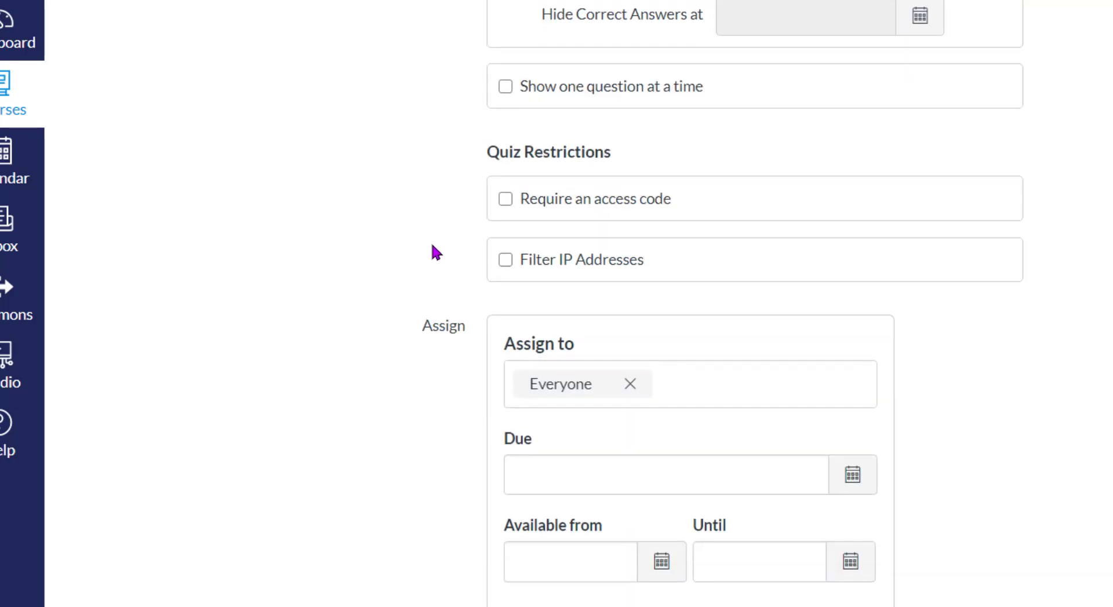
click(506, 200)
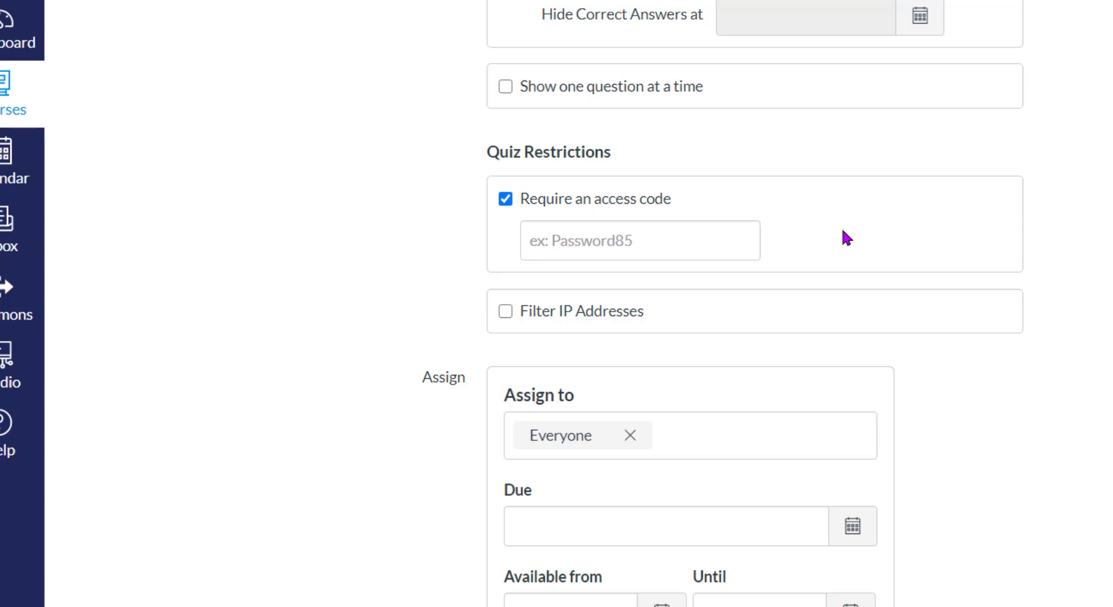
scroll(845, 238, down, 1)
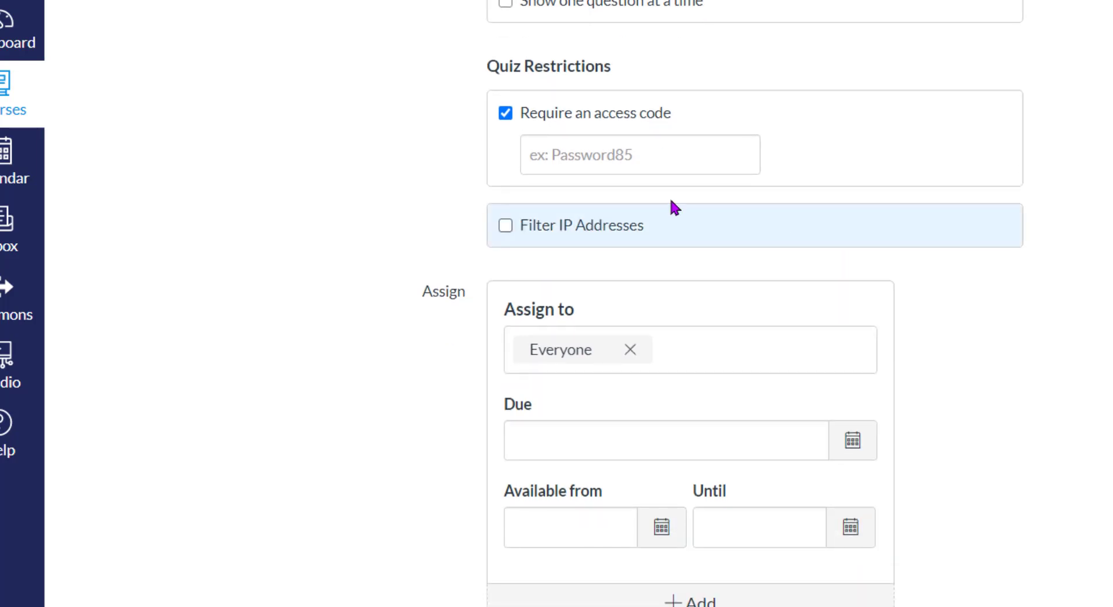
click(578, 156)
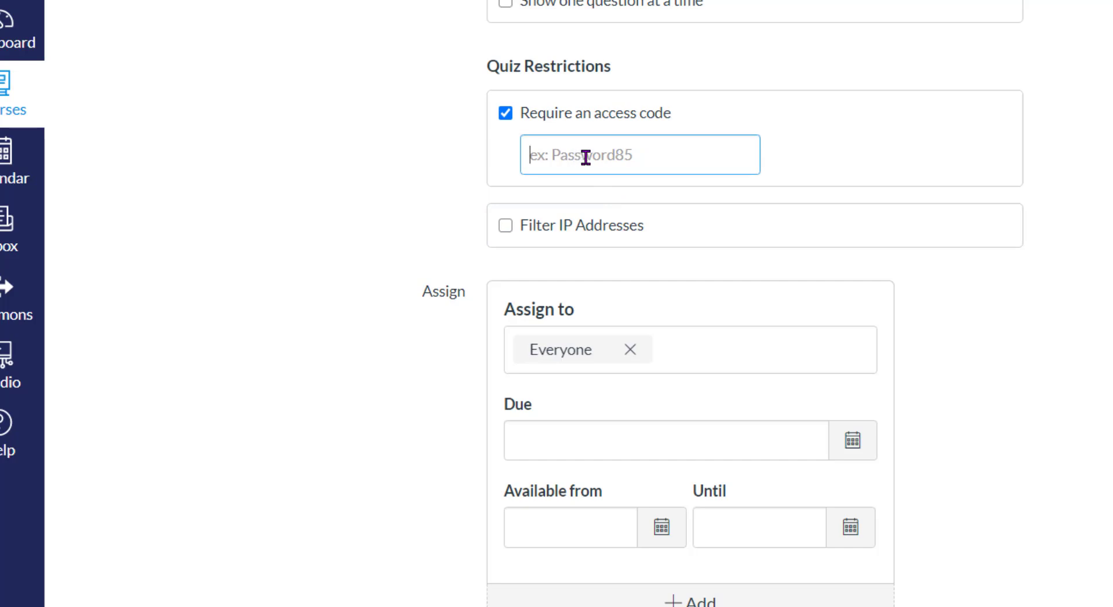
text(OpenSesame)
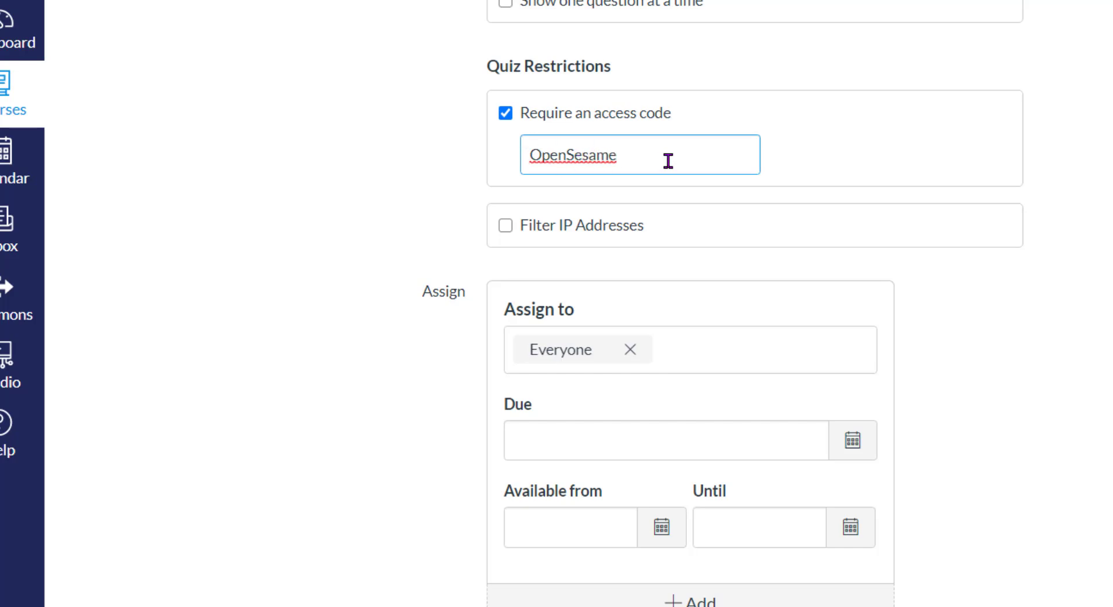
drag(668, 161, 455, 165)
key(BackSpace)
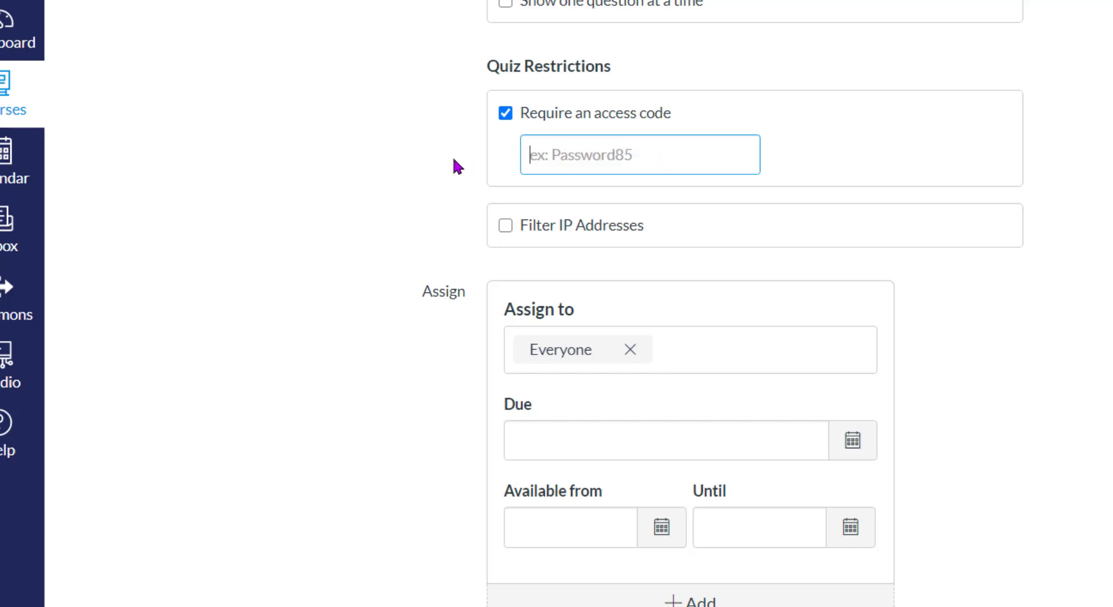
click(526, 114)
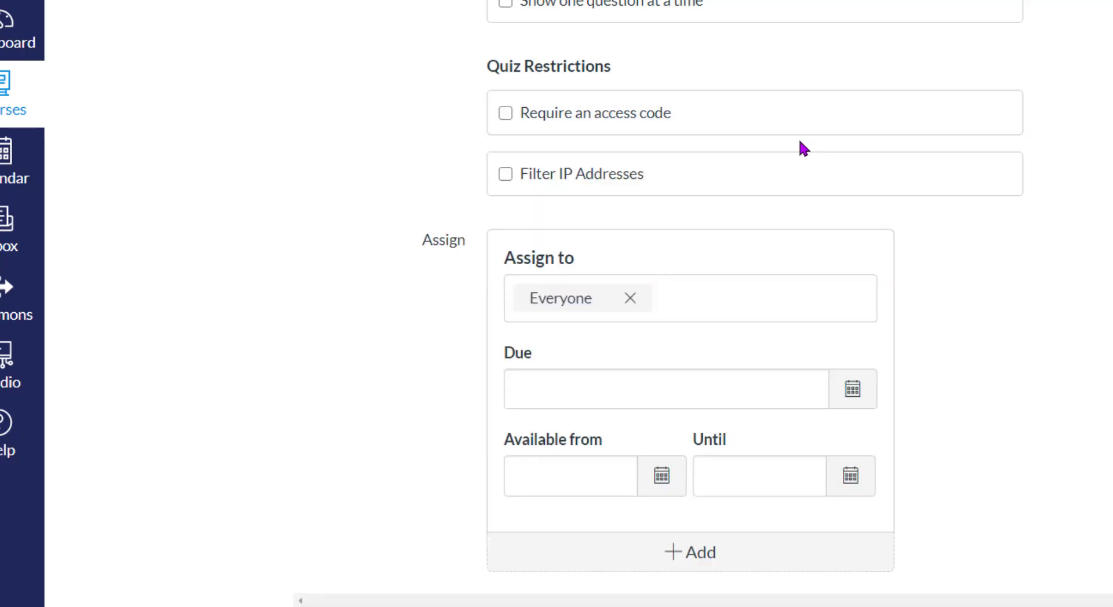
Step: Set the quiz due date to August 28 from the calendar
scroll(798, 145, down, 2)
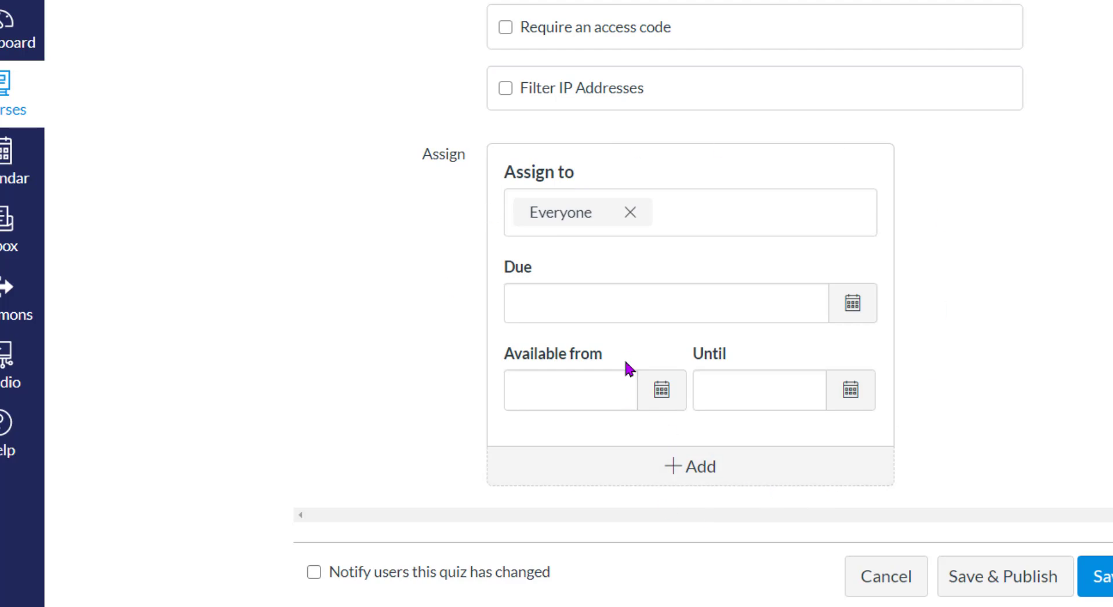
click(852, 313)
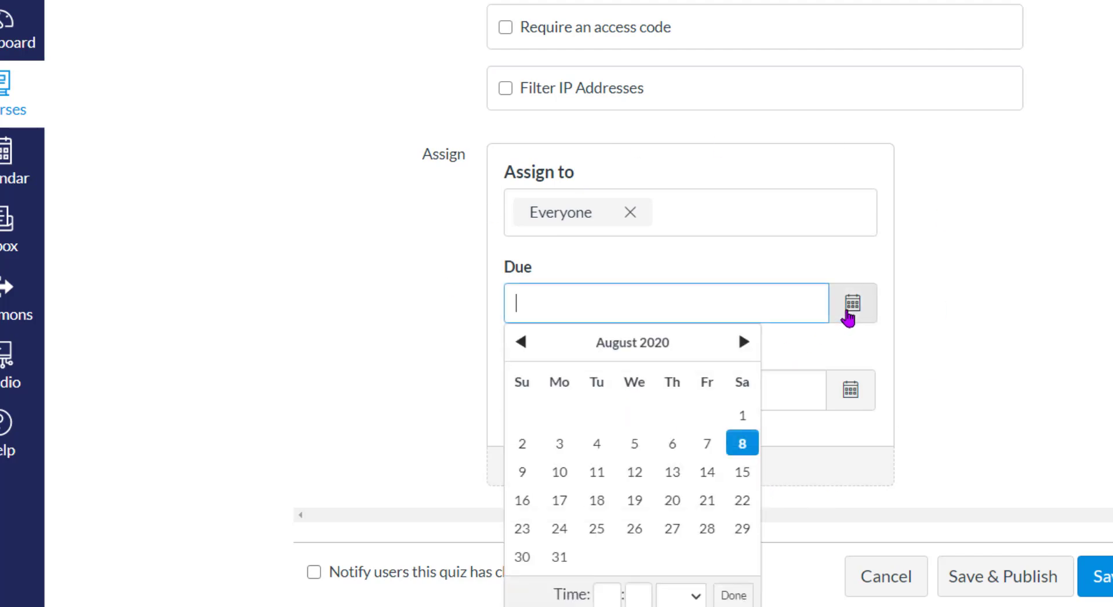
click(707, 528)
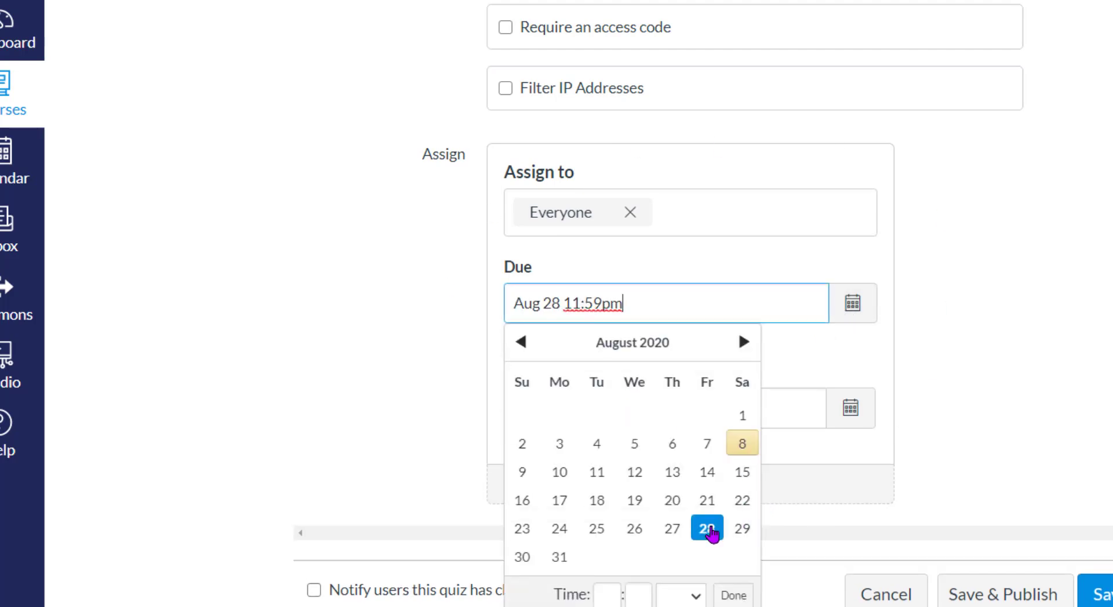
click(1031, 265)
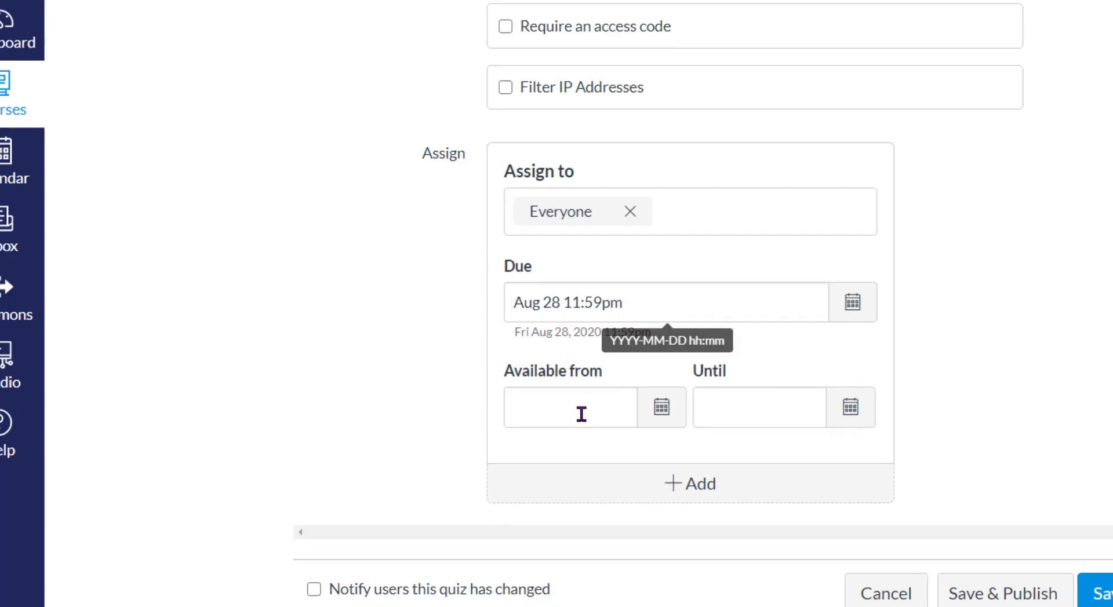
Step: Leave the Available from and Until dates blank
scroll(581, 414, down, 1)
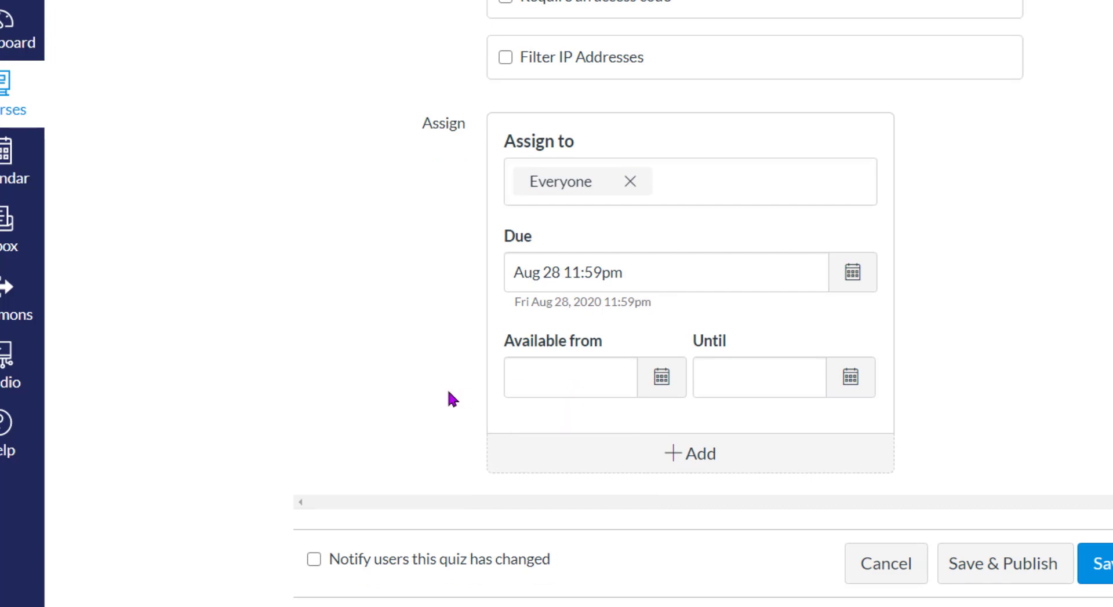
click(575, 385)
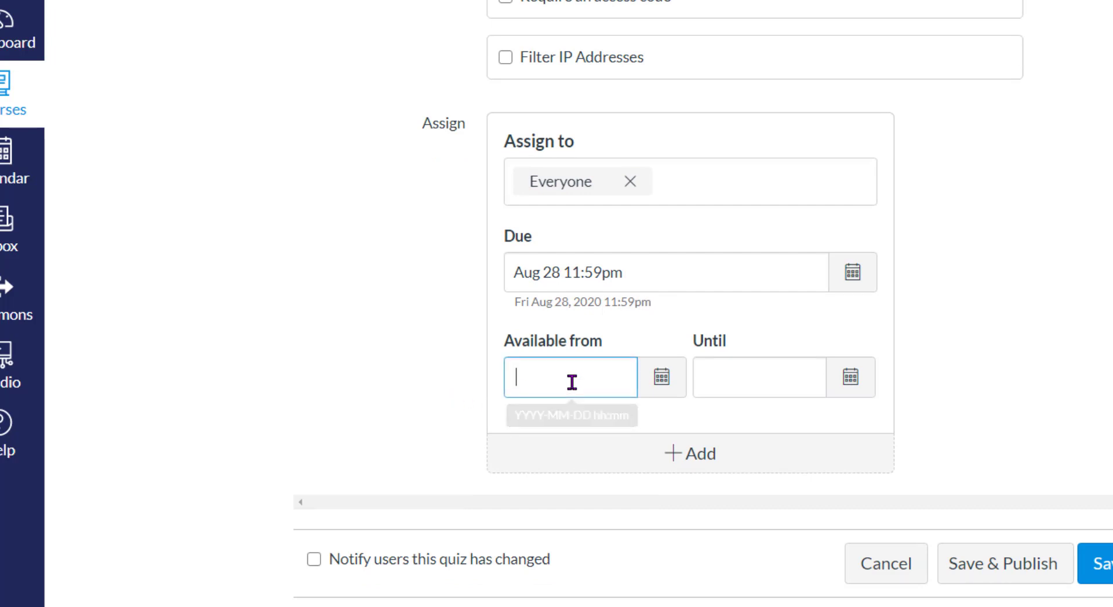
click(752, 378)
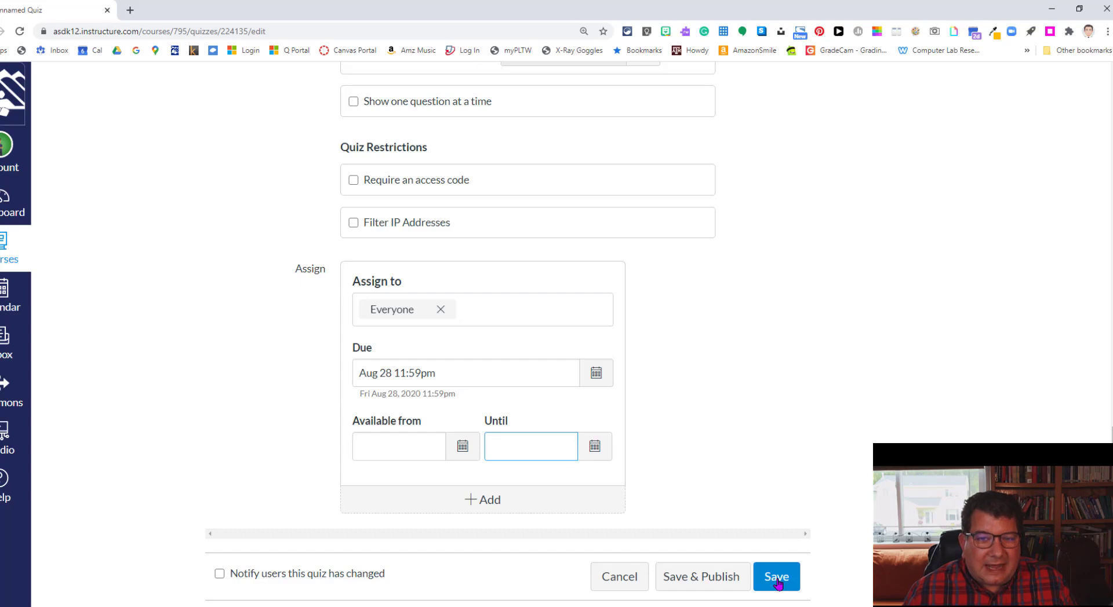
Step: Save the Demo Classic Quiz settings
click(777, 578)
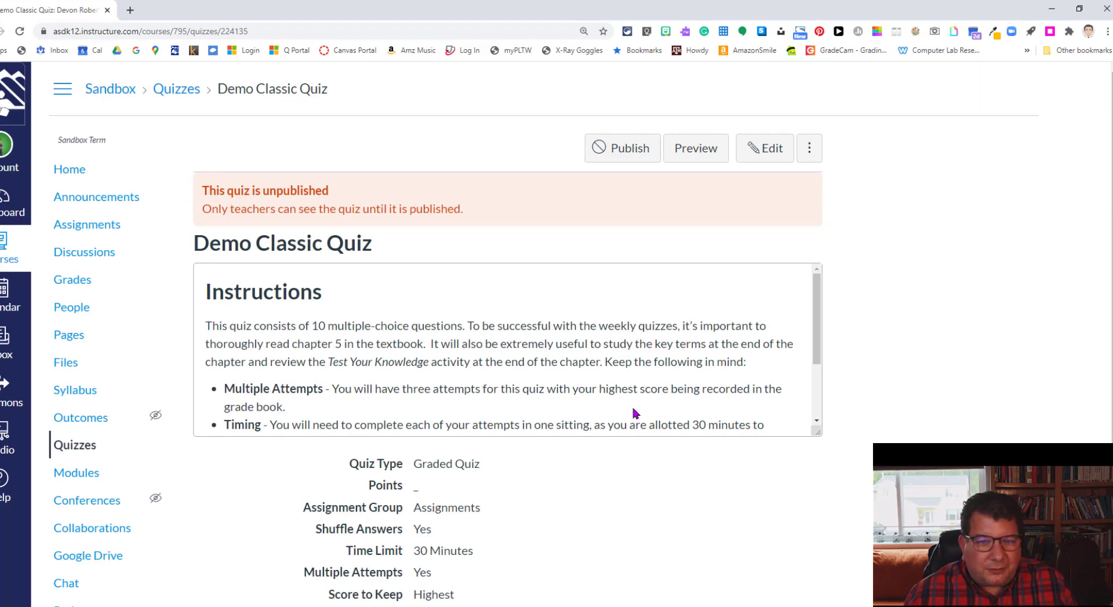
scroll(636, 414, down, 2)
scroll(632, 512, down, 5)
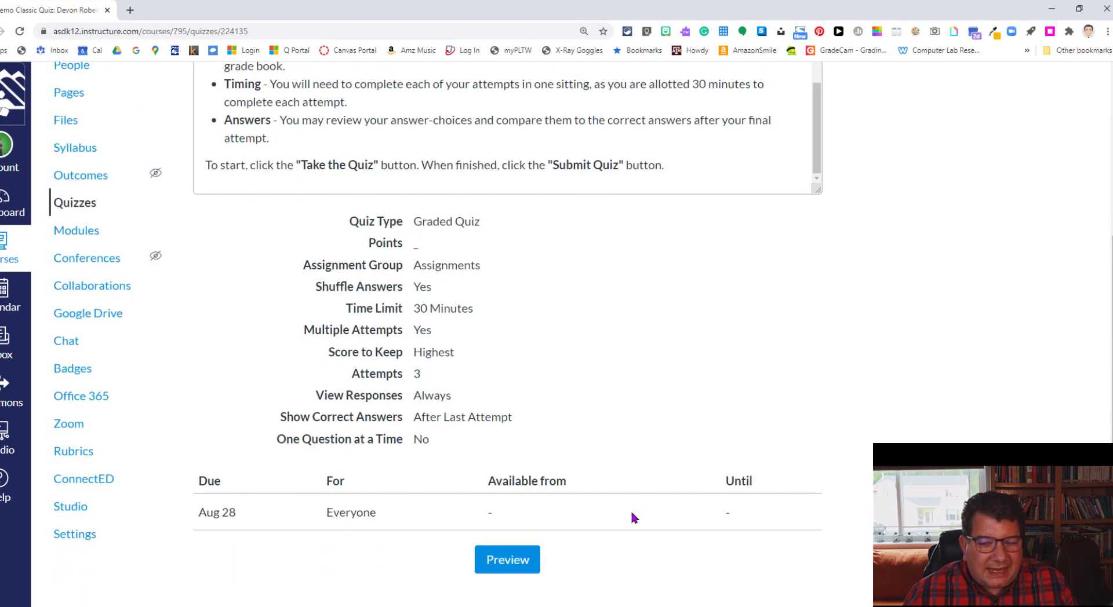
Step: Reopen the quiz for editing on its Questions tab
scroll(632, 512, up, 5)
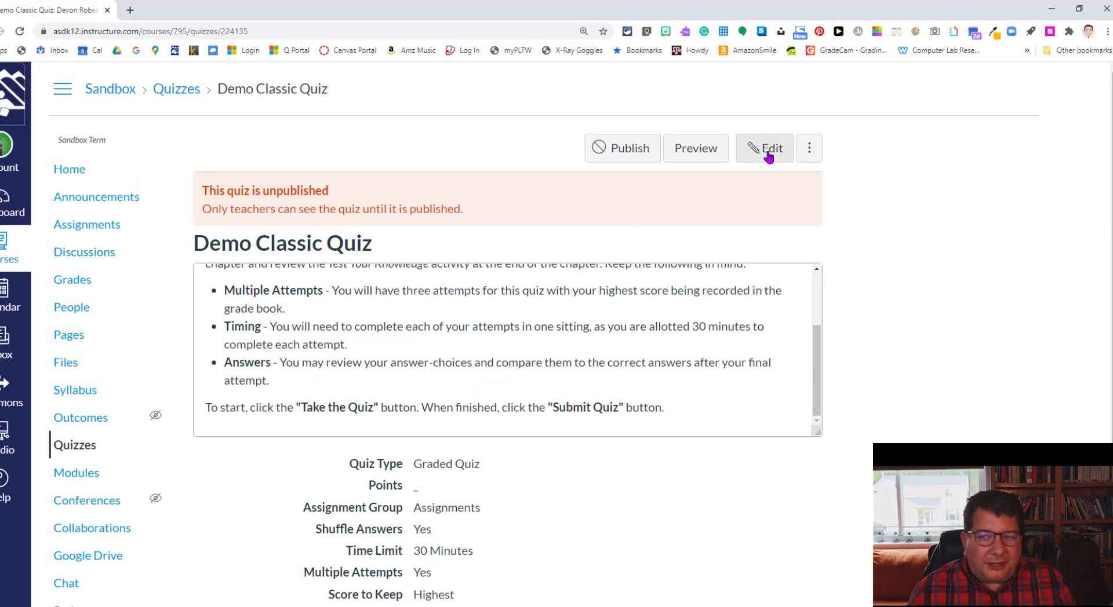
click(768, 152)
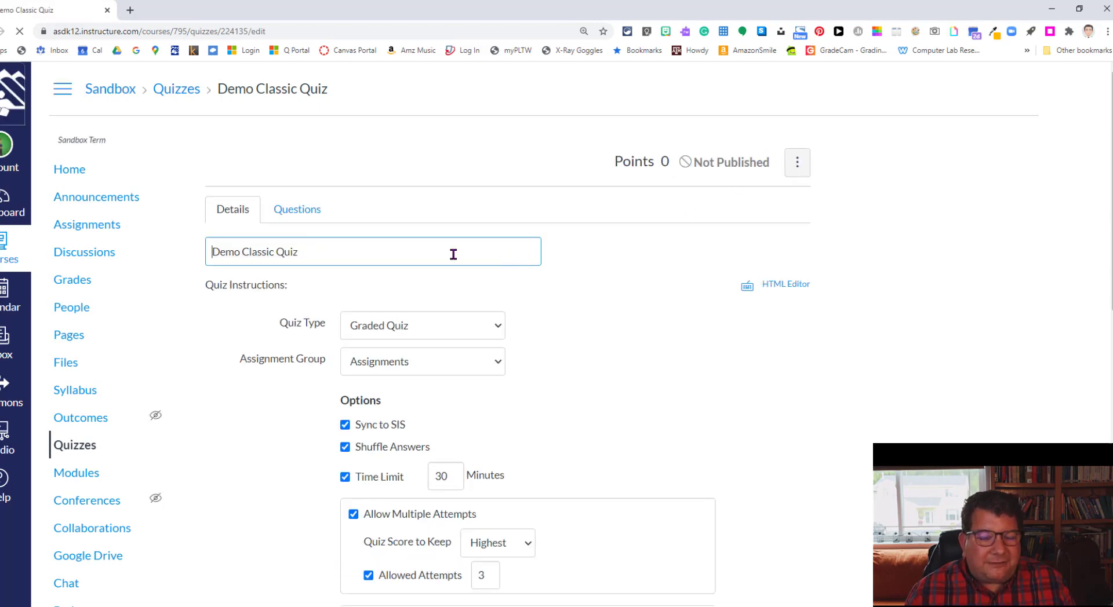
click(294, 213)
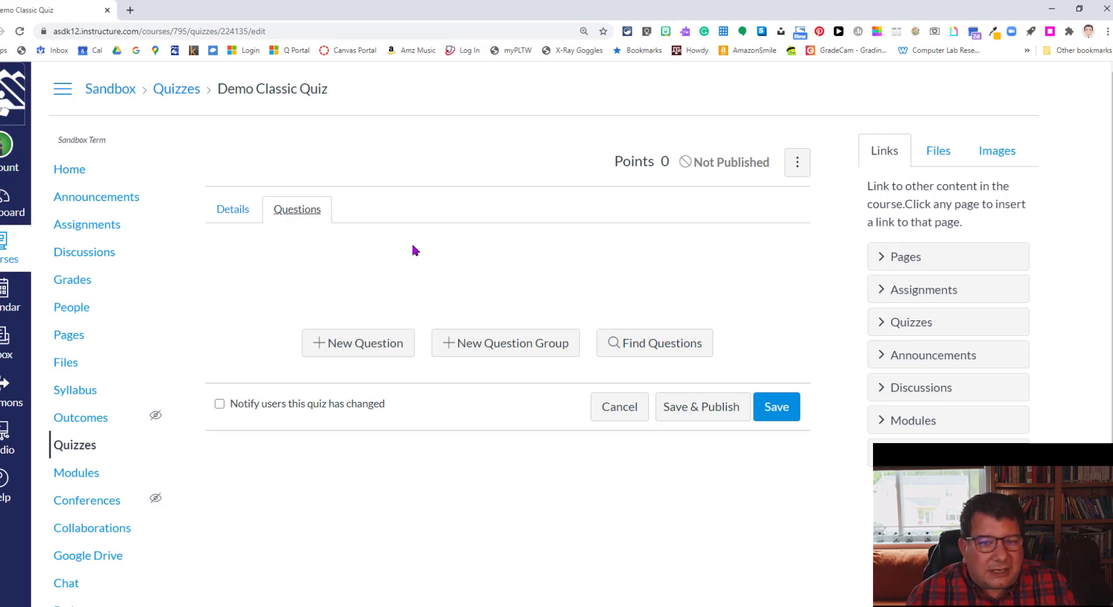
Step: Add a new question named 'Question 1' and bring up its question type list
click(345, 351)
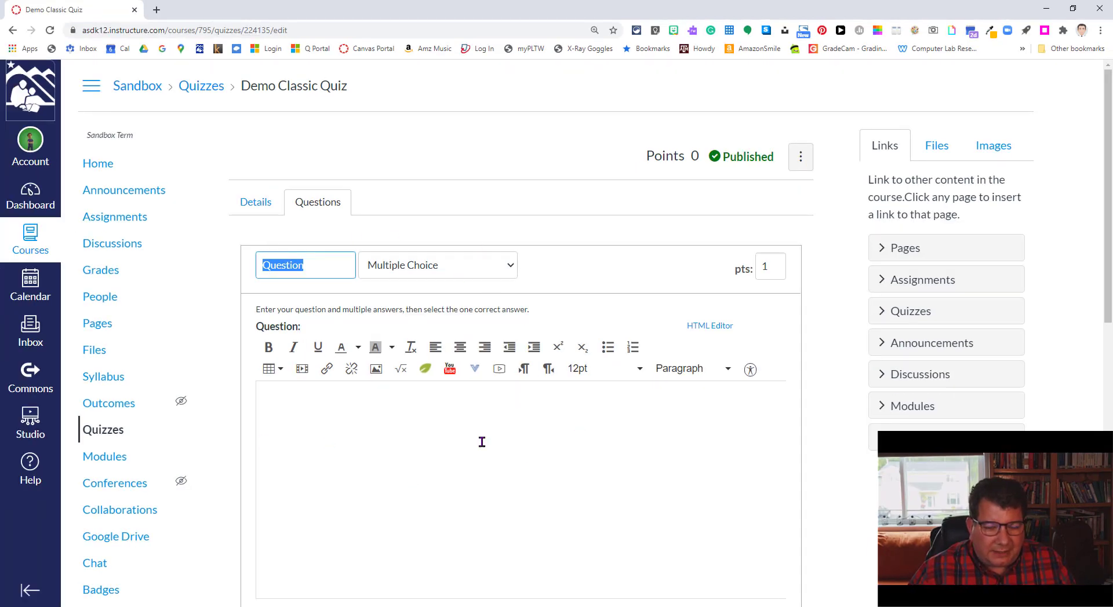
scroll(482, 442, down, 2)
scroll(482, 443, down, 3)
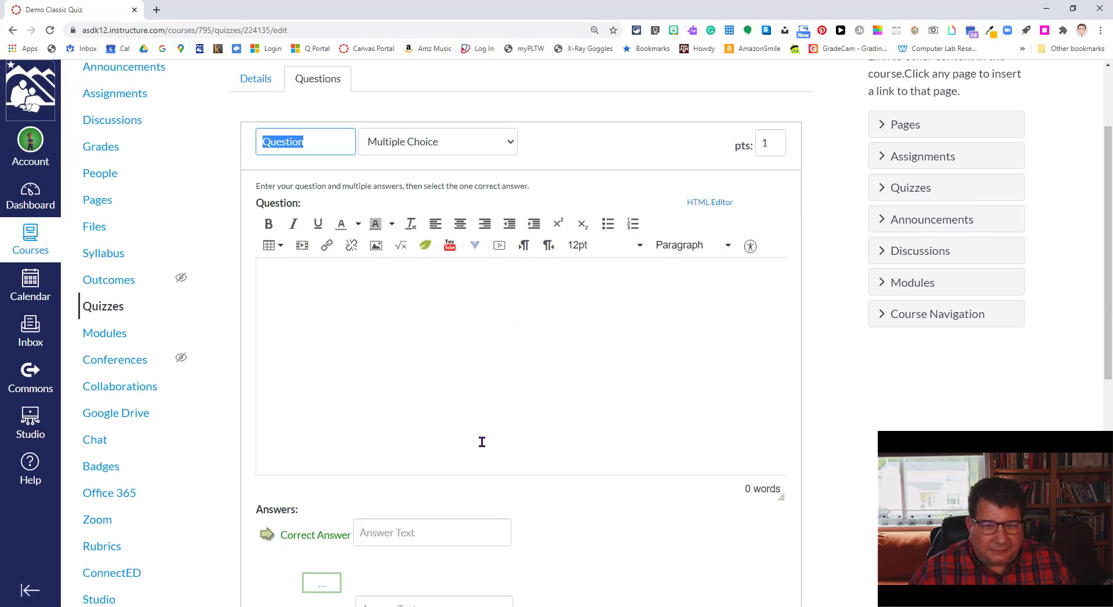
scroll(482, 442, up, 4)
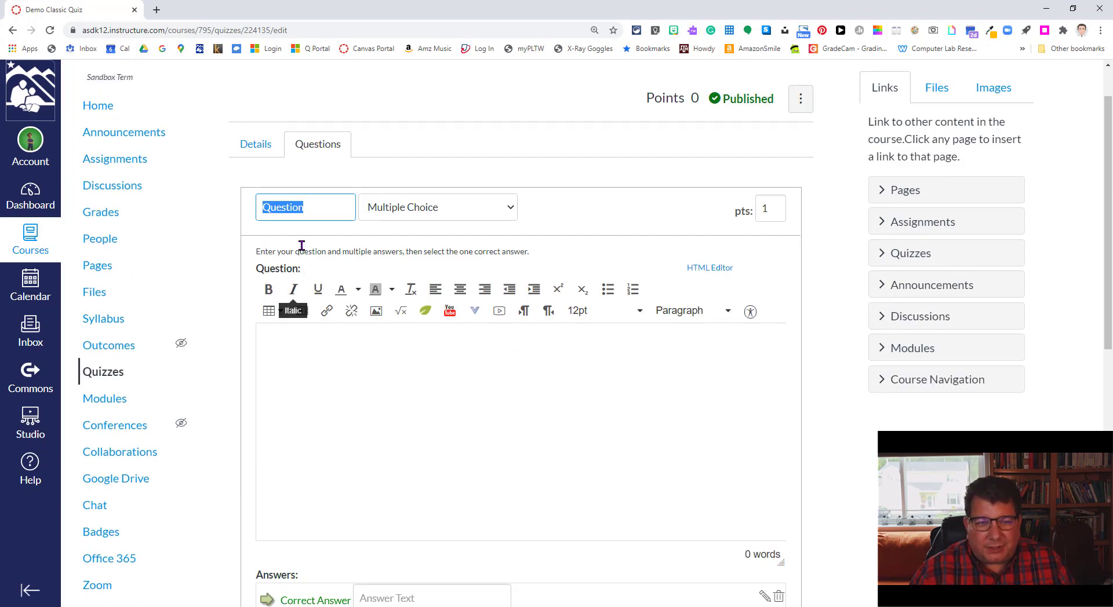
text(Question 1)
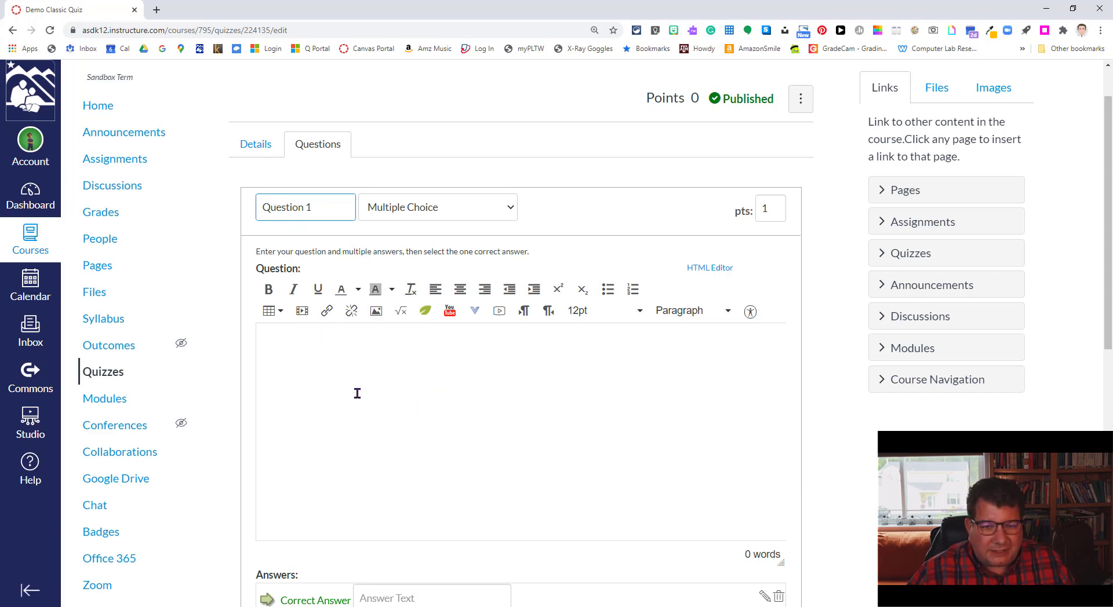
click(368, 374)
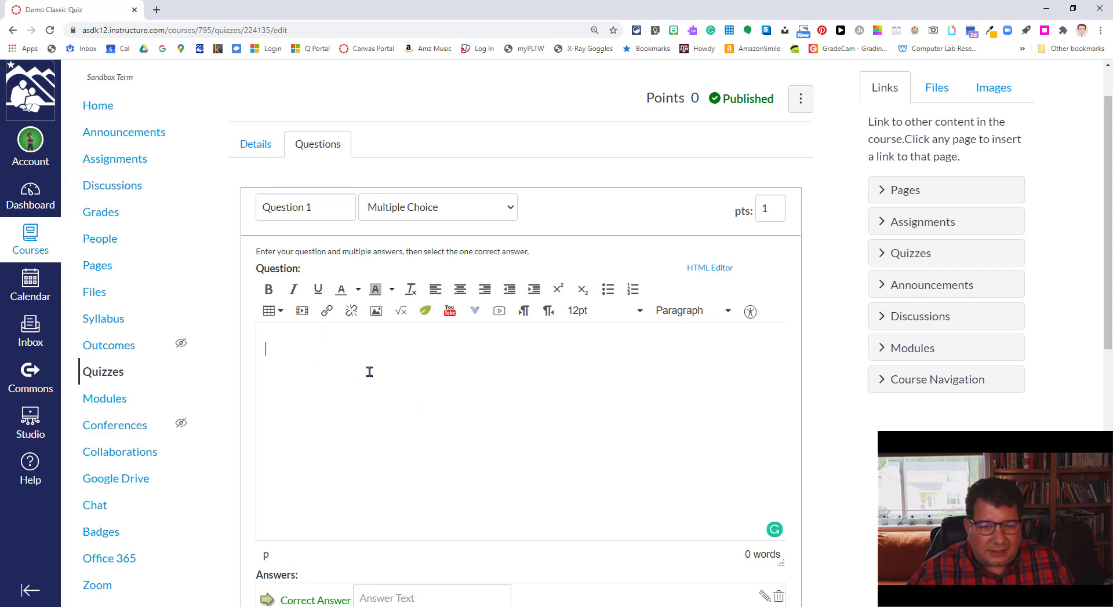
click(459, 207)
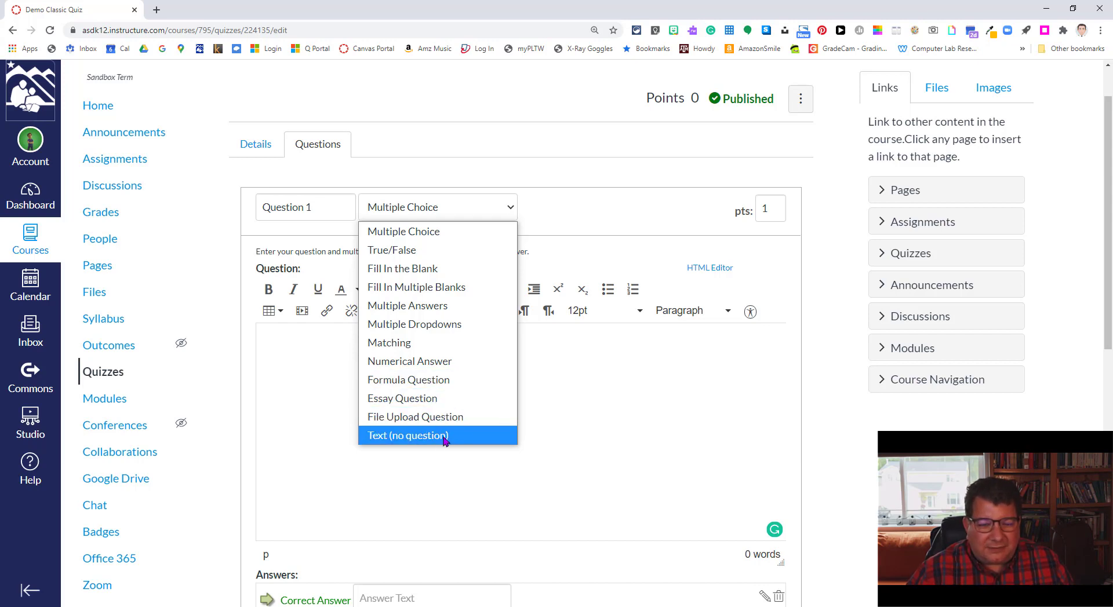
Step: Change Question 1's question type to True/False
click(592, 416)
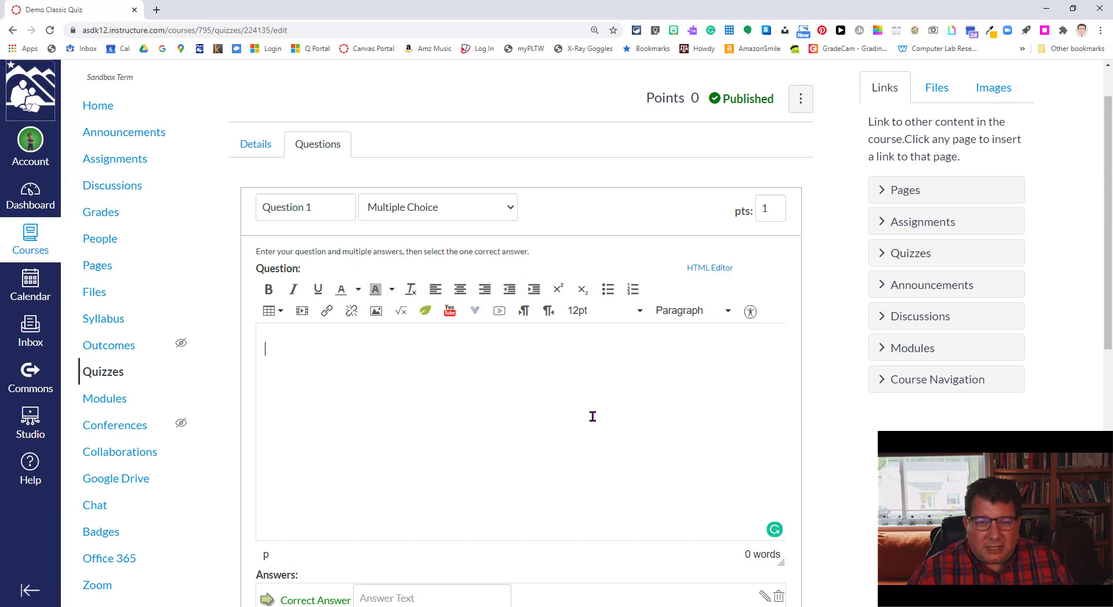
click(395, 207)
click(415, 255)
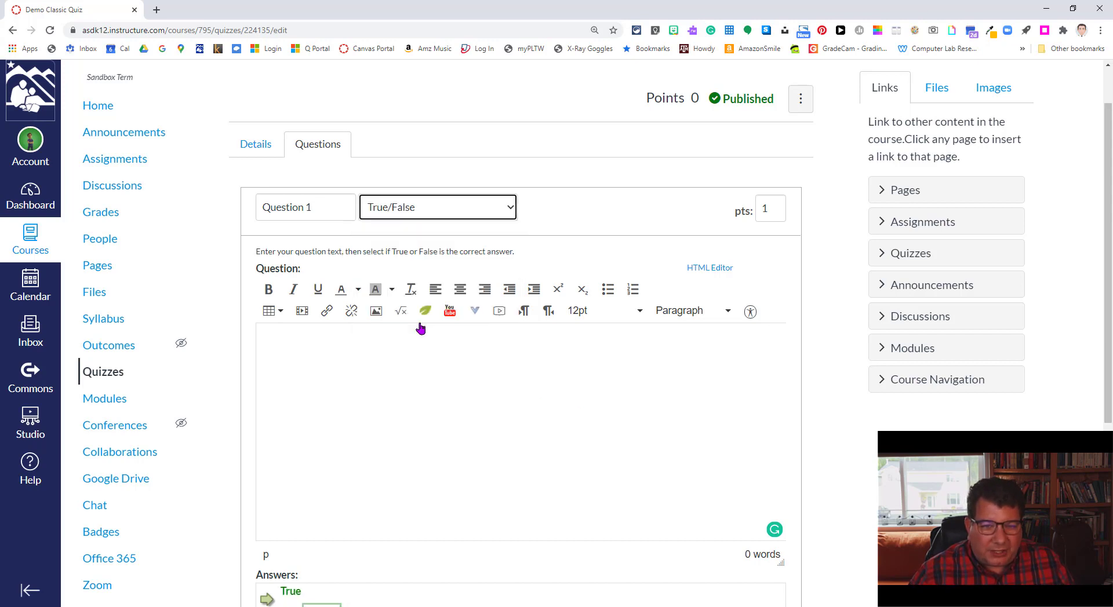
Step: Paste the statement 'Marrakesh is the capital of Morocco.' without list numbering and make it worth 5 points
click(346, 373)
text(Marrakesh is the capital of Morocco)
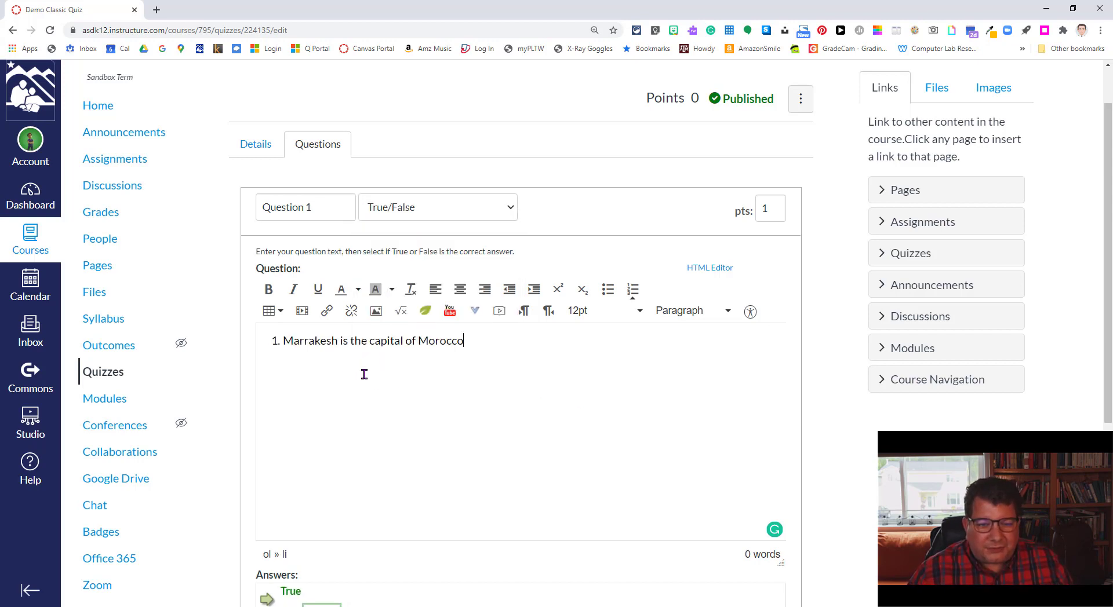
click(284, 340)
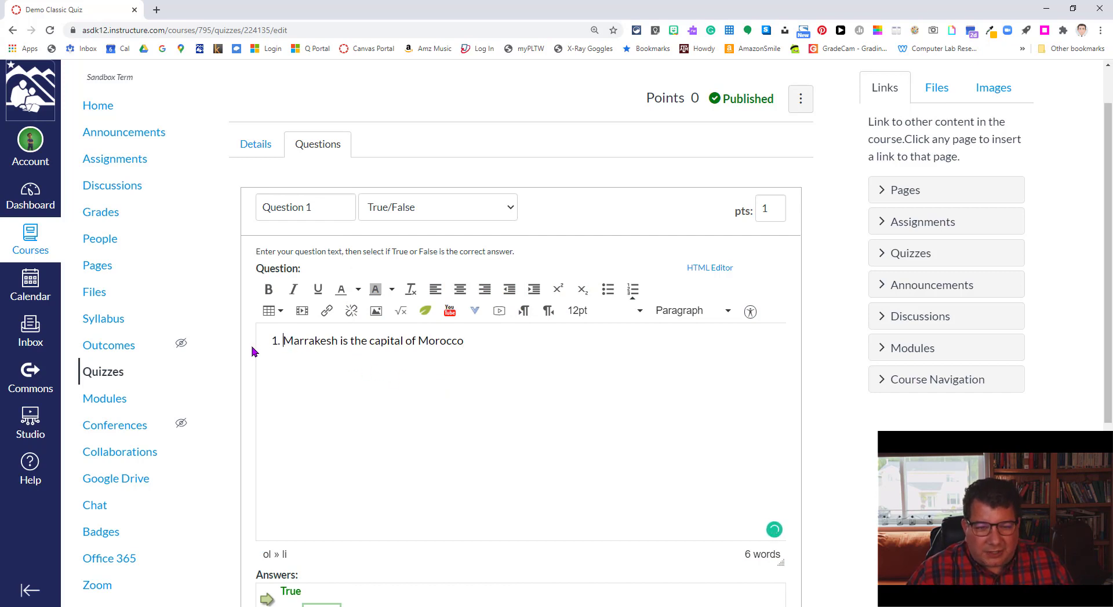
key(BackSpace)
click(400, 400)
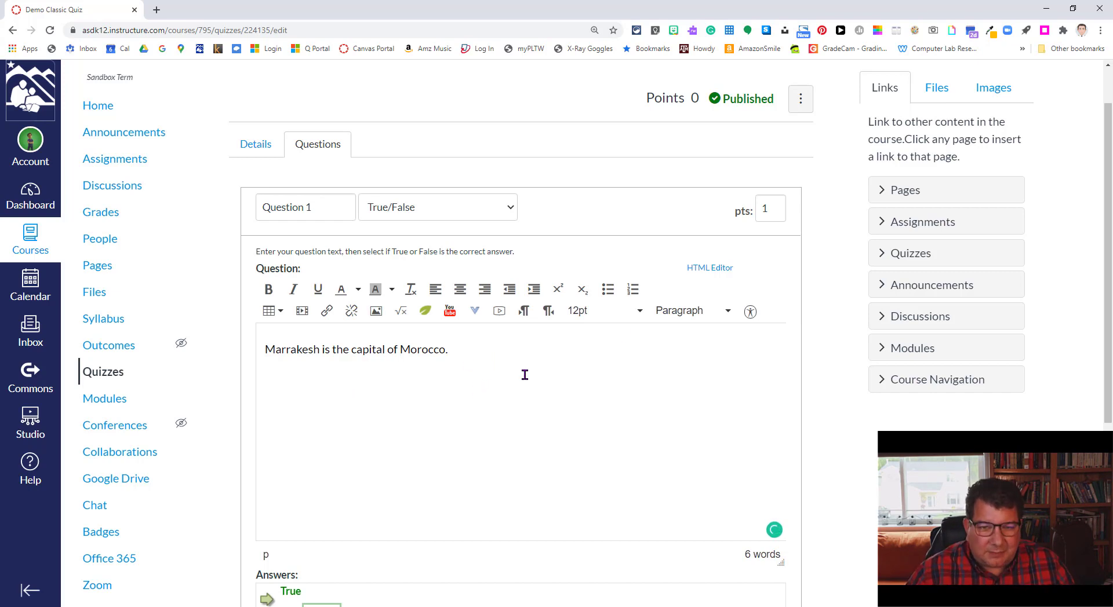
double_click(768, 208)
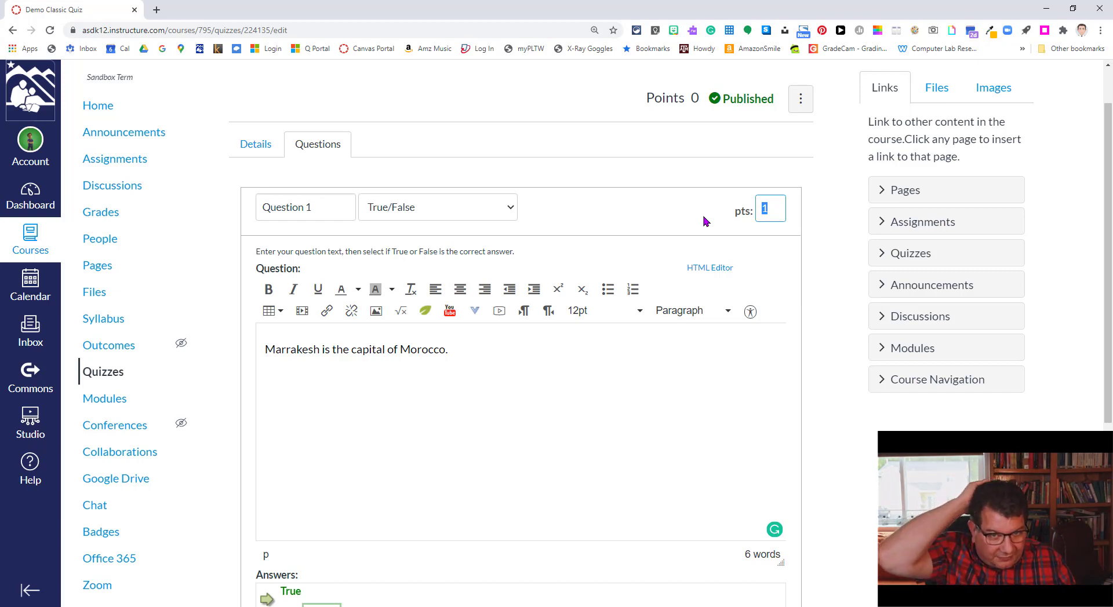
text(5)
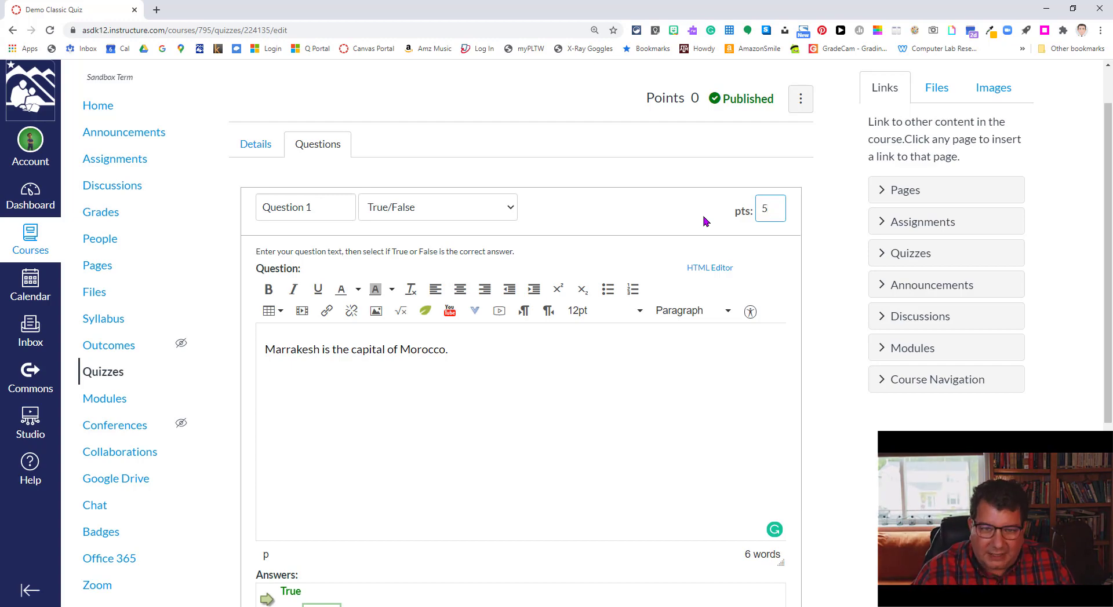
Step: Mark the False answer as correct, settling on False after briefly switching to True
scroll(716, 348, down, 3)
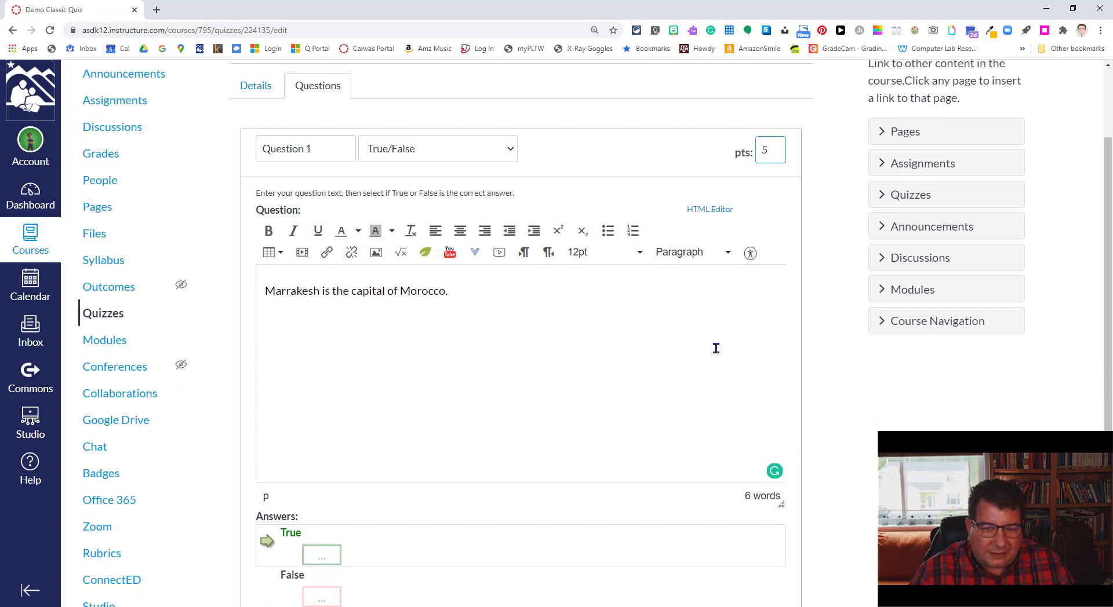
scroll(724, 313, up, 3)
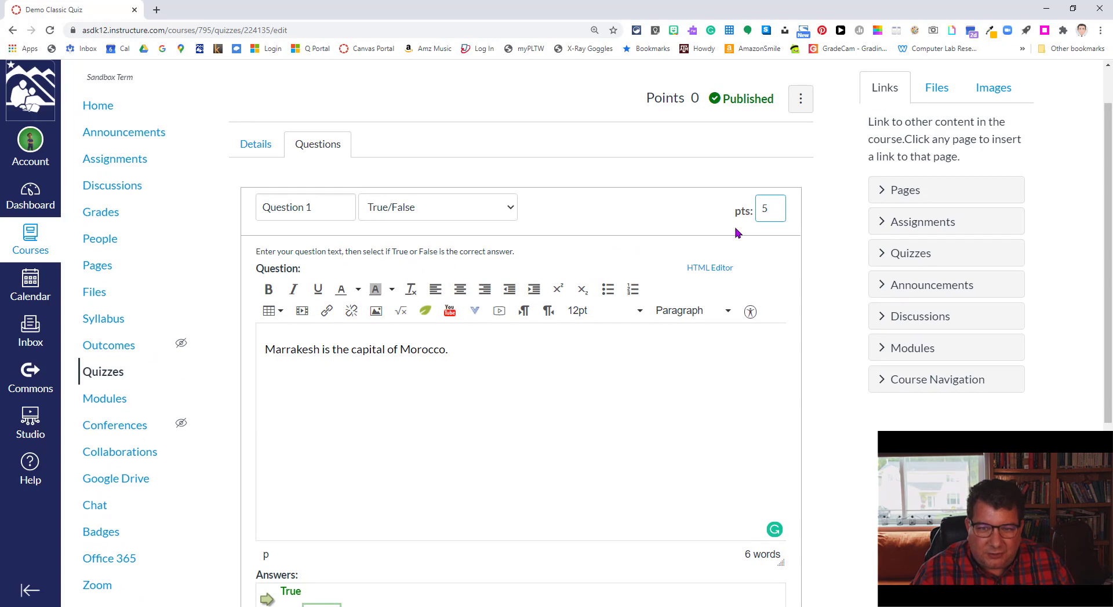
scroll(579, 313, down, 4)
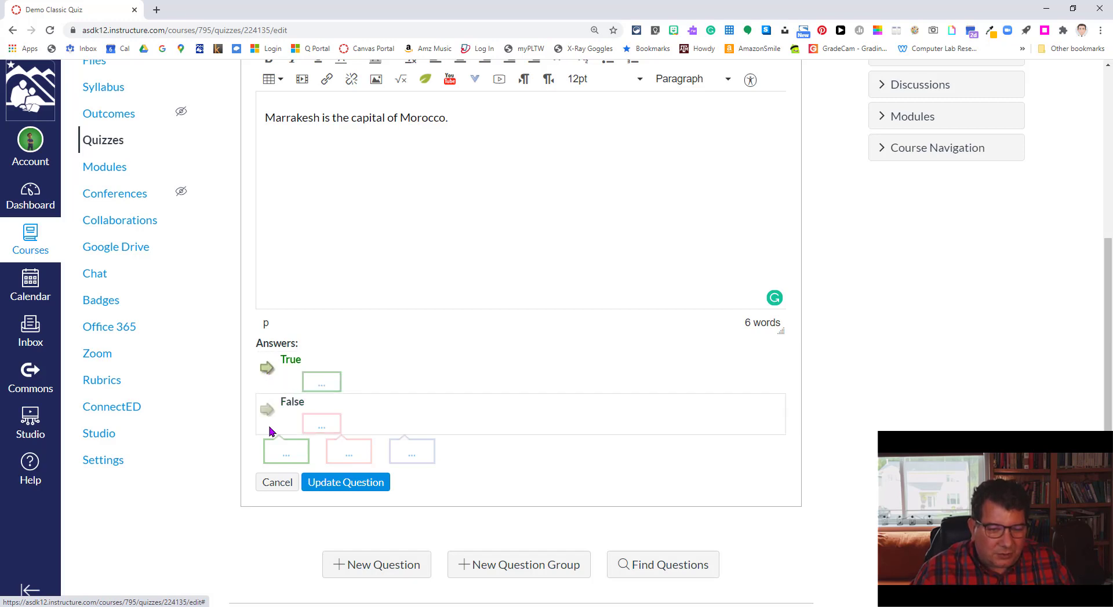
click(265, 412)
click(266, 370)
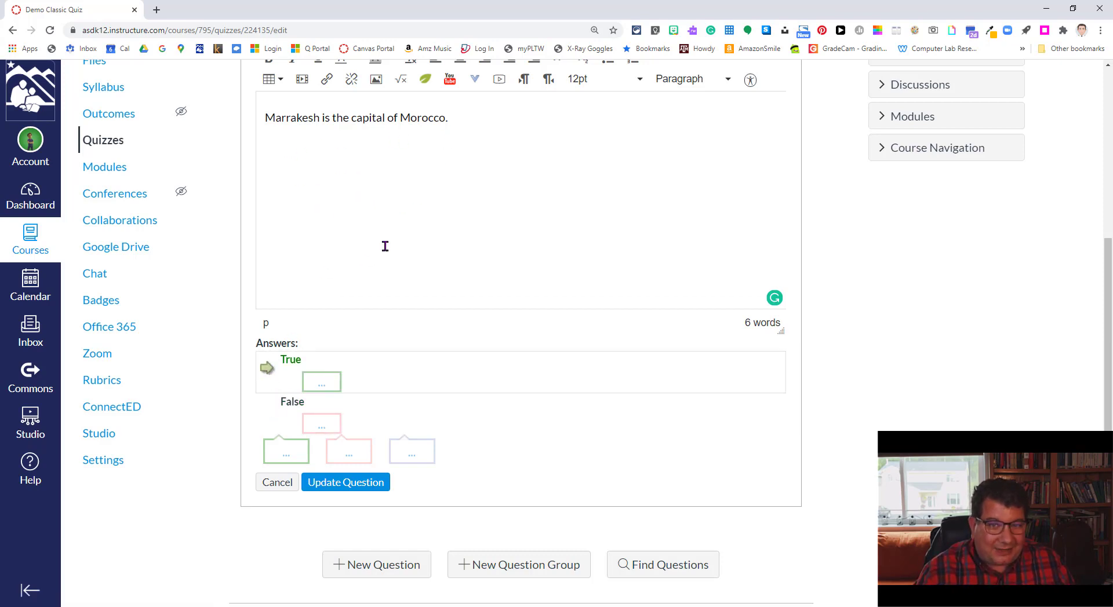
click(265, 412)
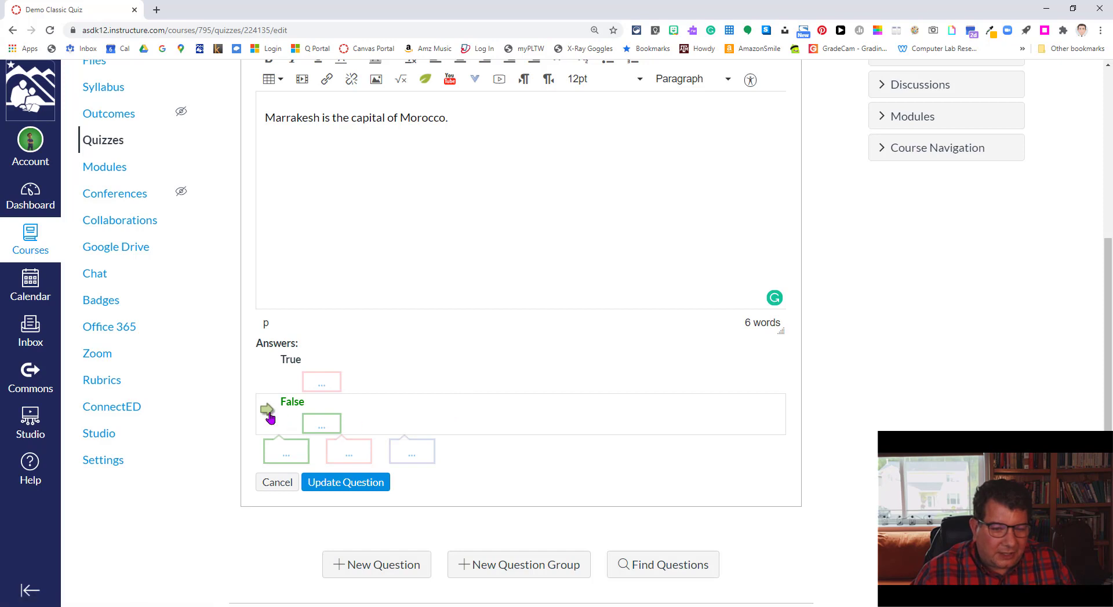
scroll(480, 409, up, 1)
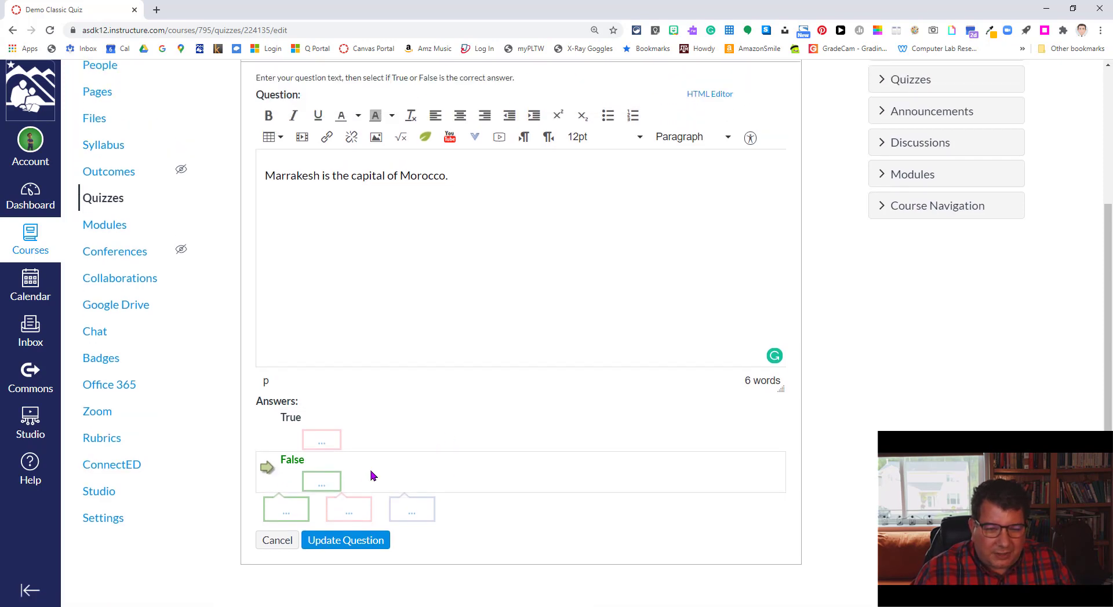
Step: Open the comment editors for the False and True answers
click(319, 485)
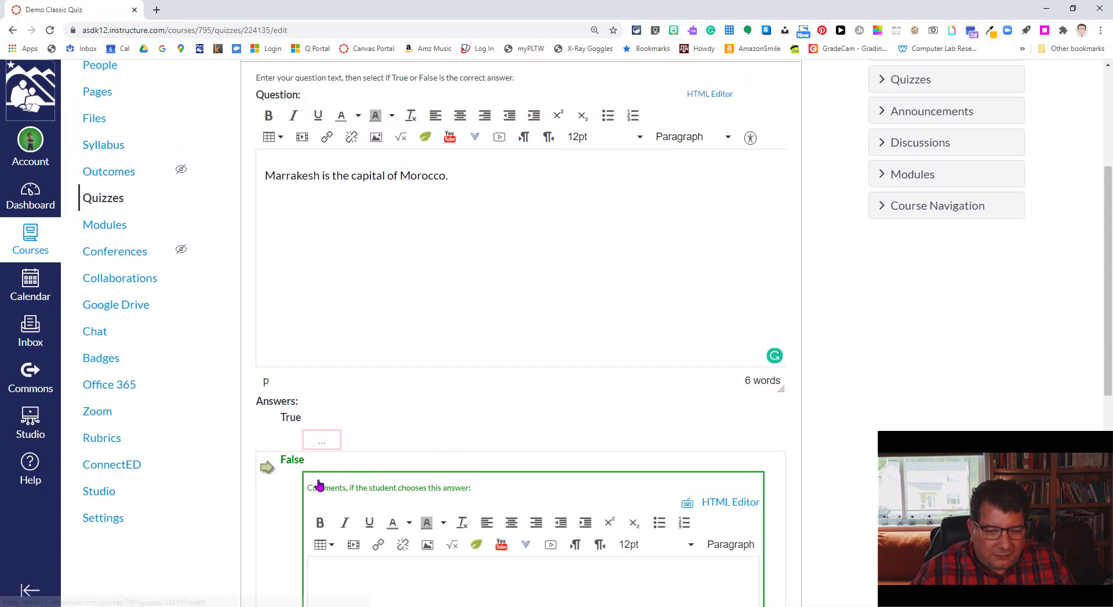
scroll(574, 432, down, 1)
scroll(574, 437, down, 1)
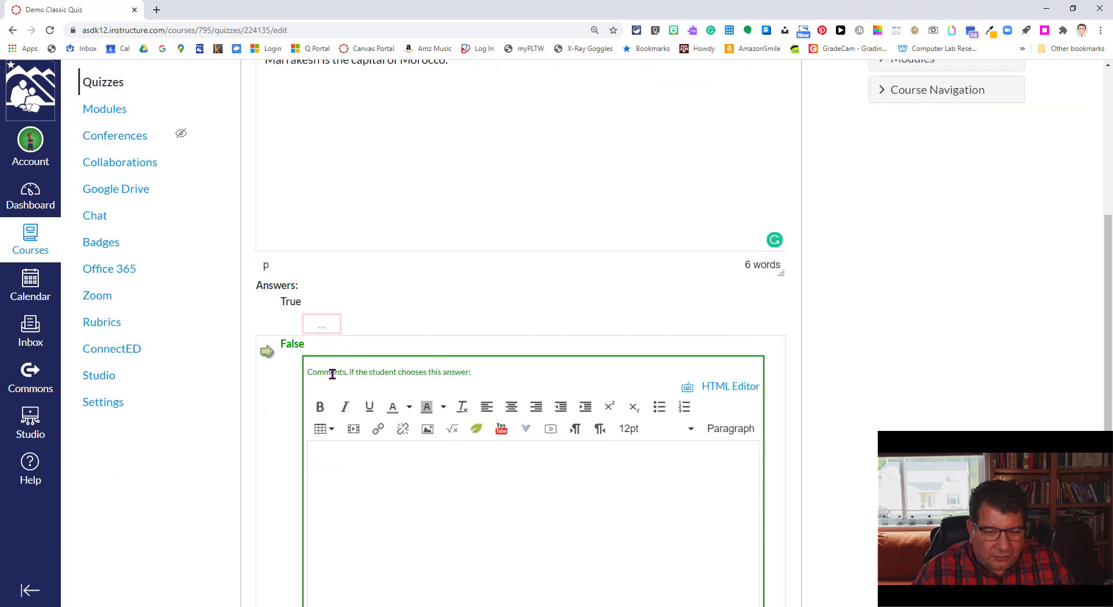
click(322, 327)
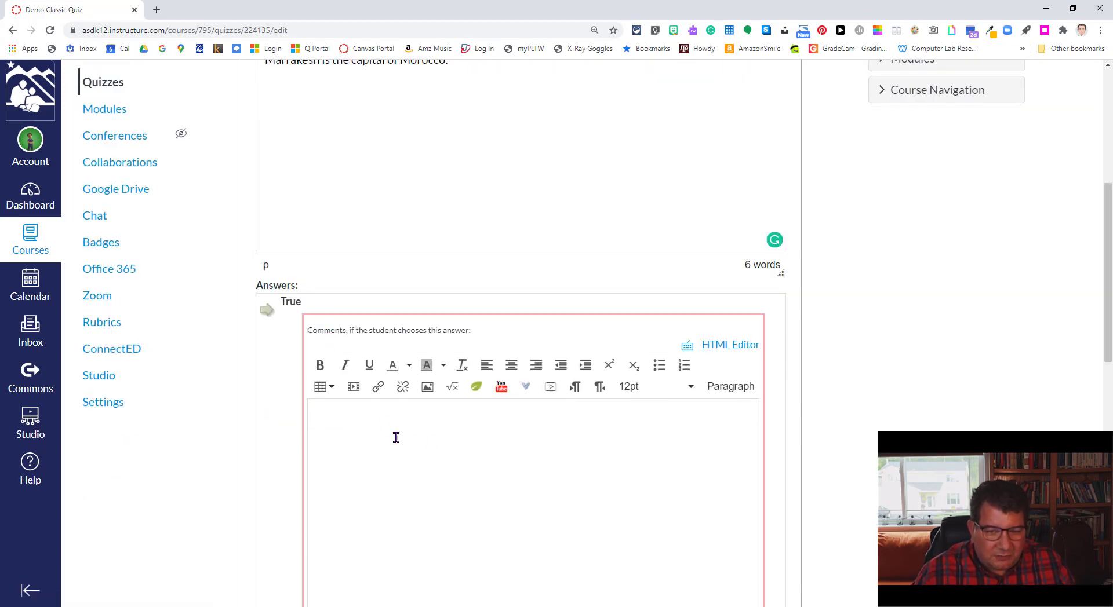
scroll(452, 441, down, 1)
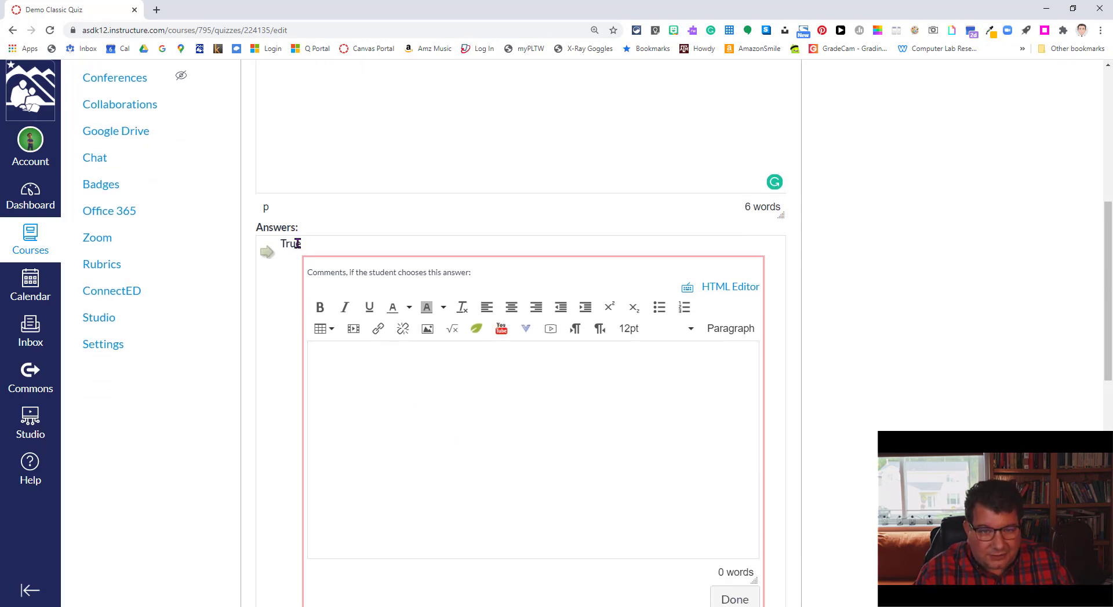
Step: Write 'The capital is Rabat.' as the True answer's comment and close both comment editors
click(372, 370)
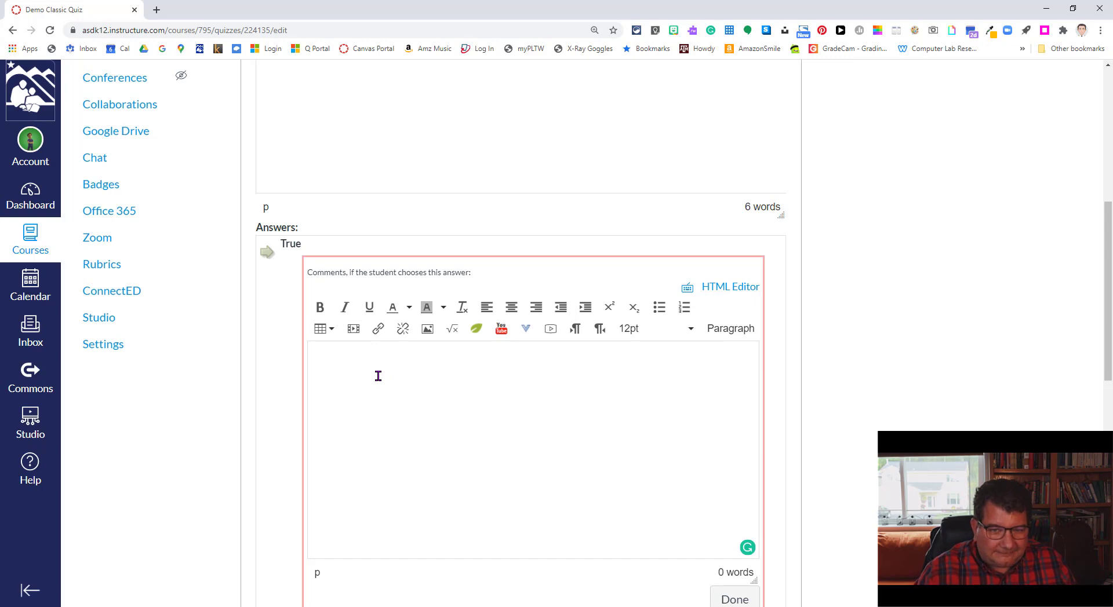
text(The correct)
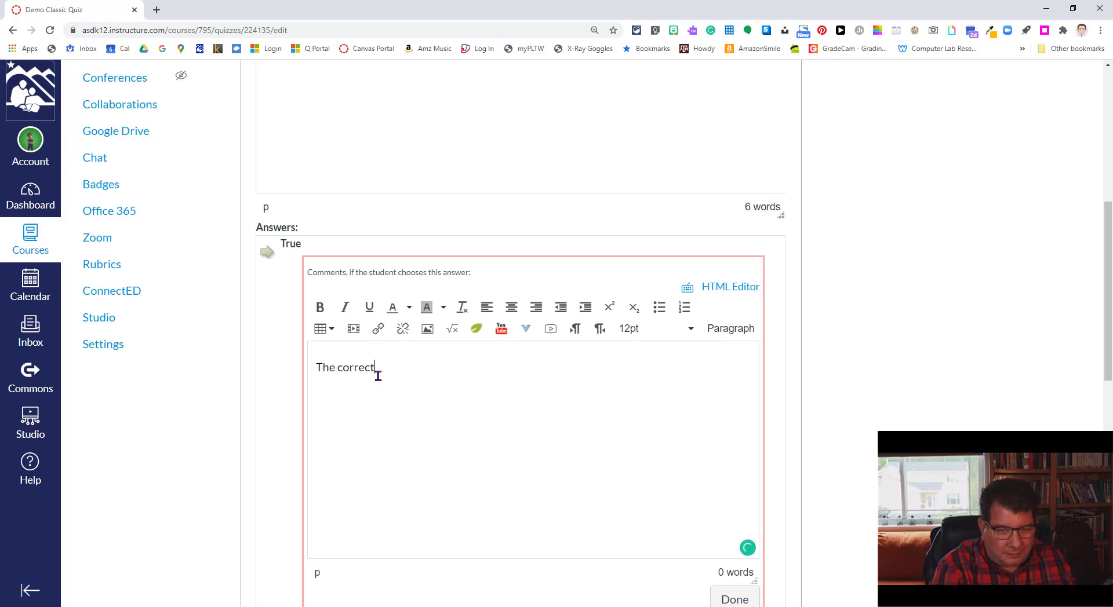
text( re)
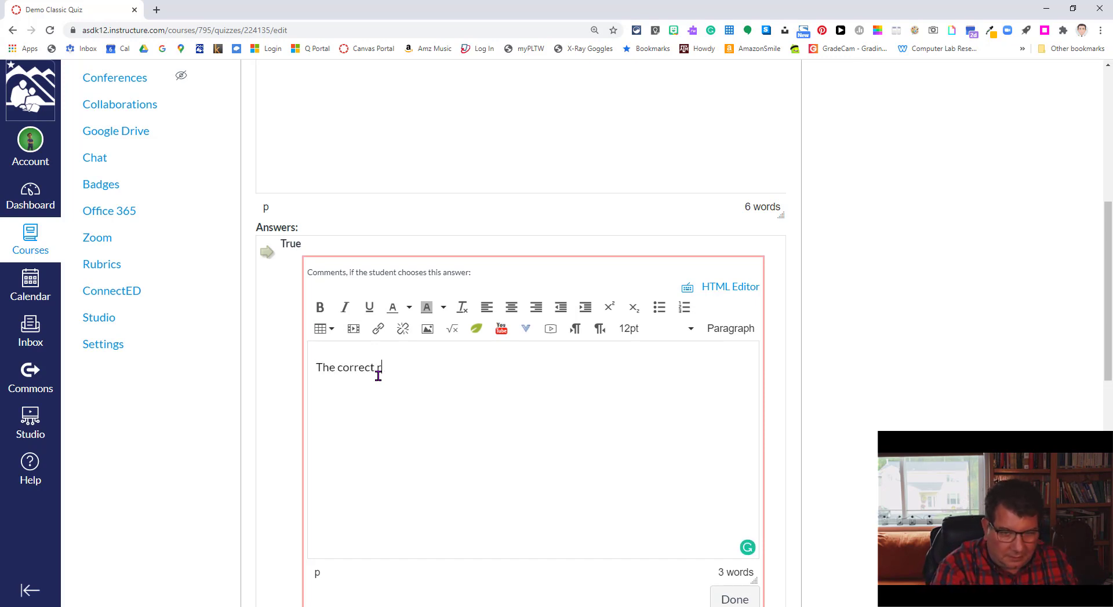
key(BackSpace)
key(BackSpace)
key(BackSpace)
key(BackSpace)
key(BackSpace)
key(BackSpace)
key(BackSpace)
key(BackSpace)
text(apital)
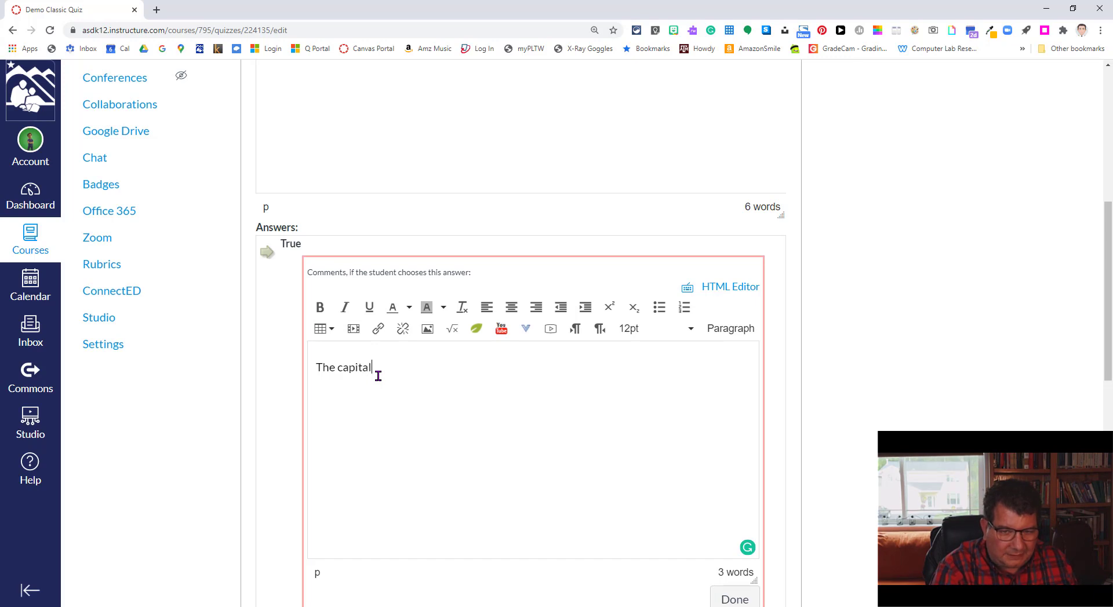
text( is Rabat)
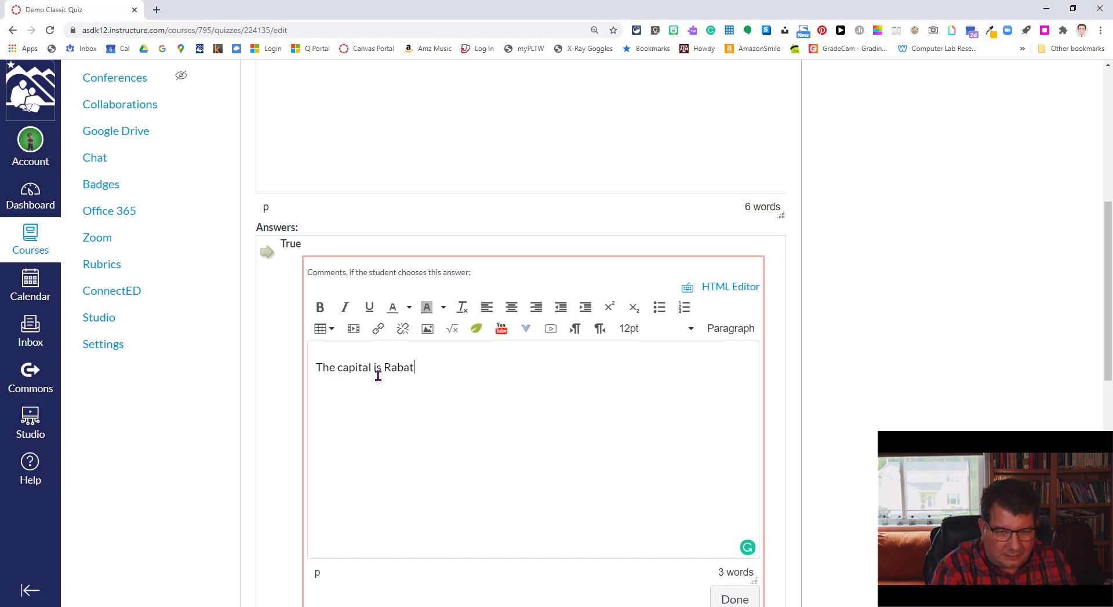
text(.)
scroll(282, 413, down, 2)
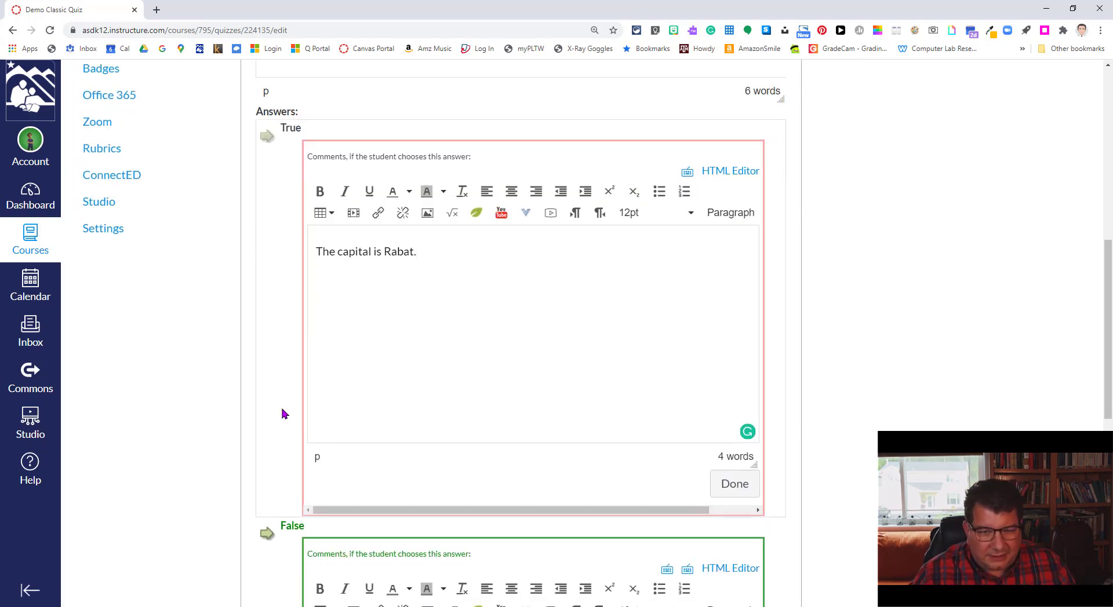
click(734, 488)
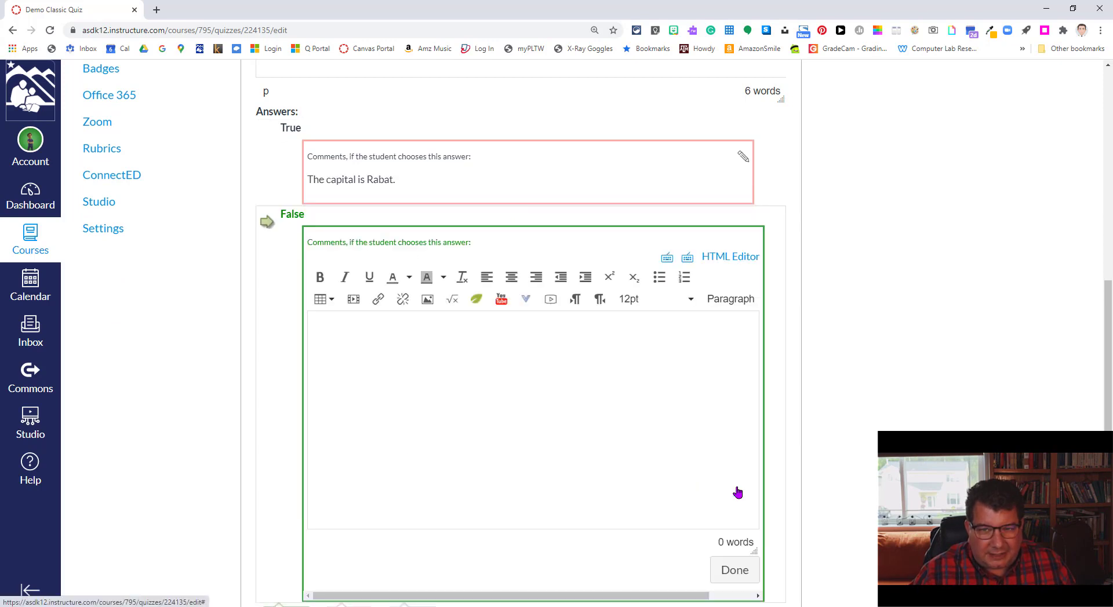
click(741, 579)
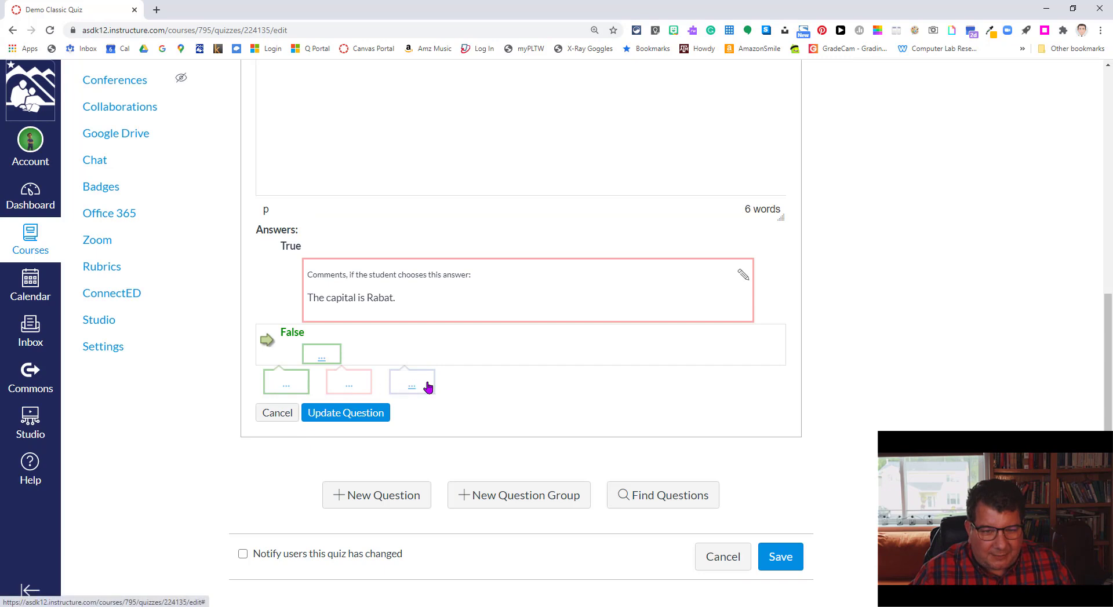
scroll(548, 387, up, 1)
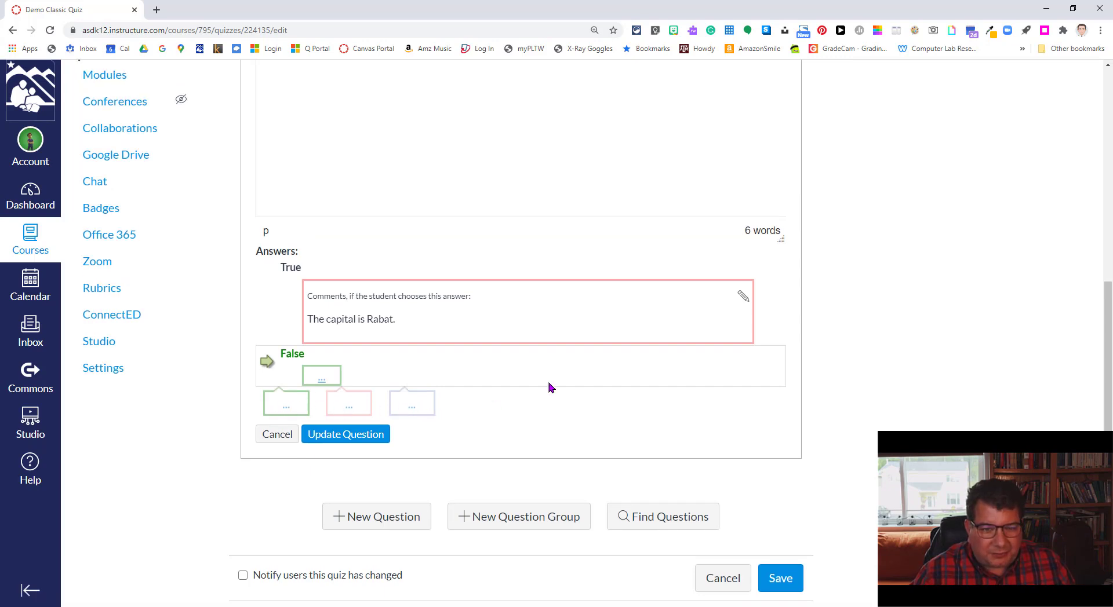
scroll(549, 383, up, 1)
scroll(524, 410, down, 1)
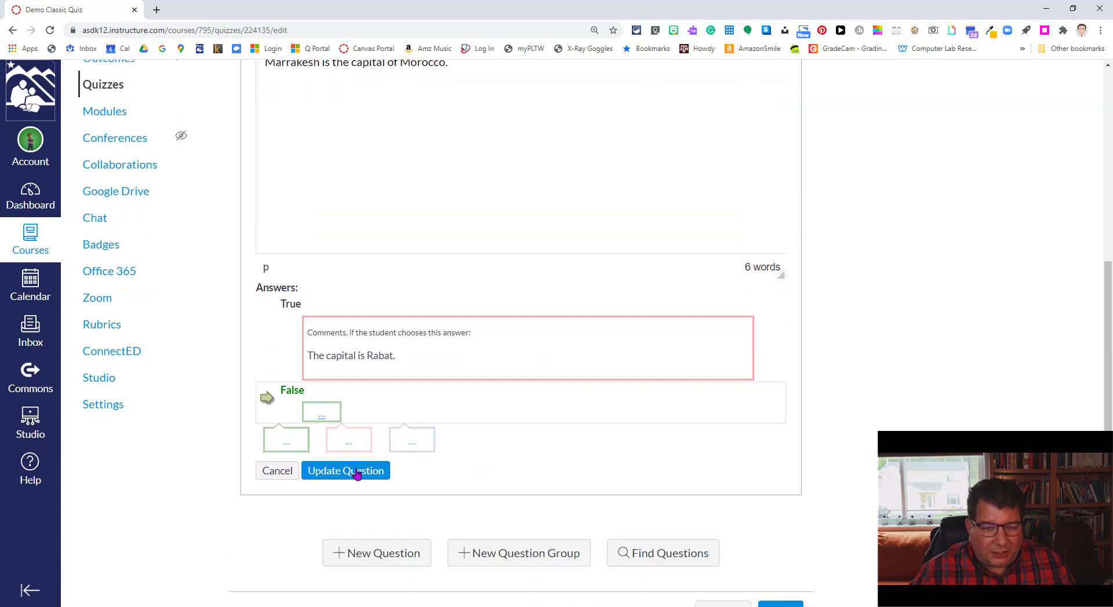
Step: Update the question, then toggle Show Question Details on and off to check its answers
click(354, 473)
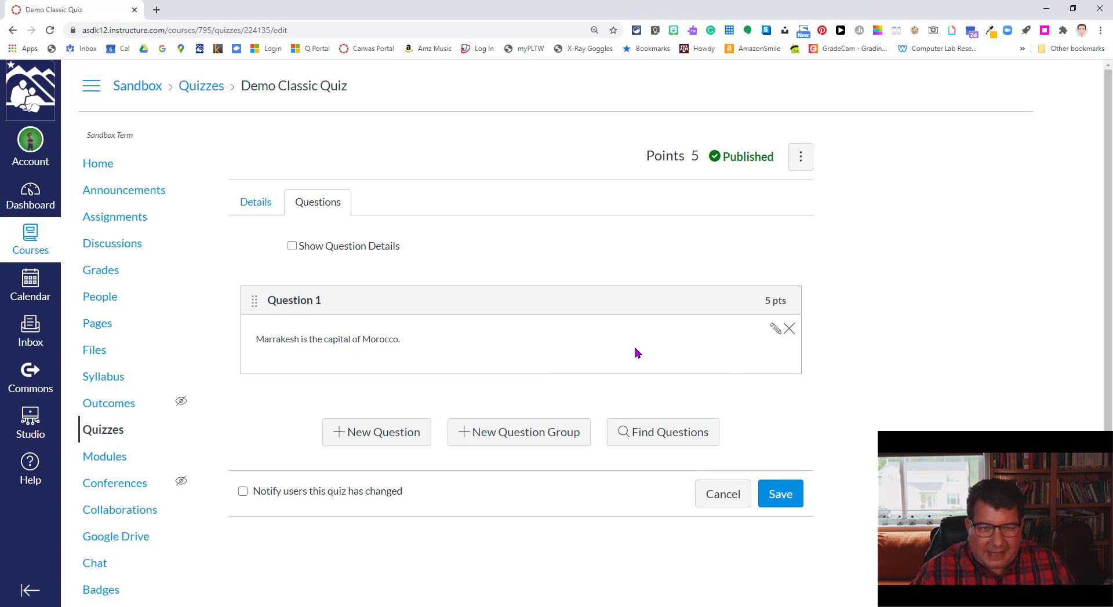
click(292, 247)
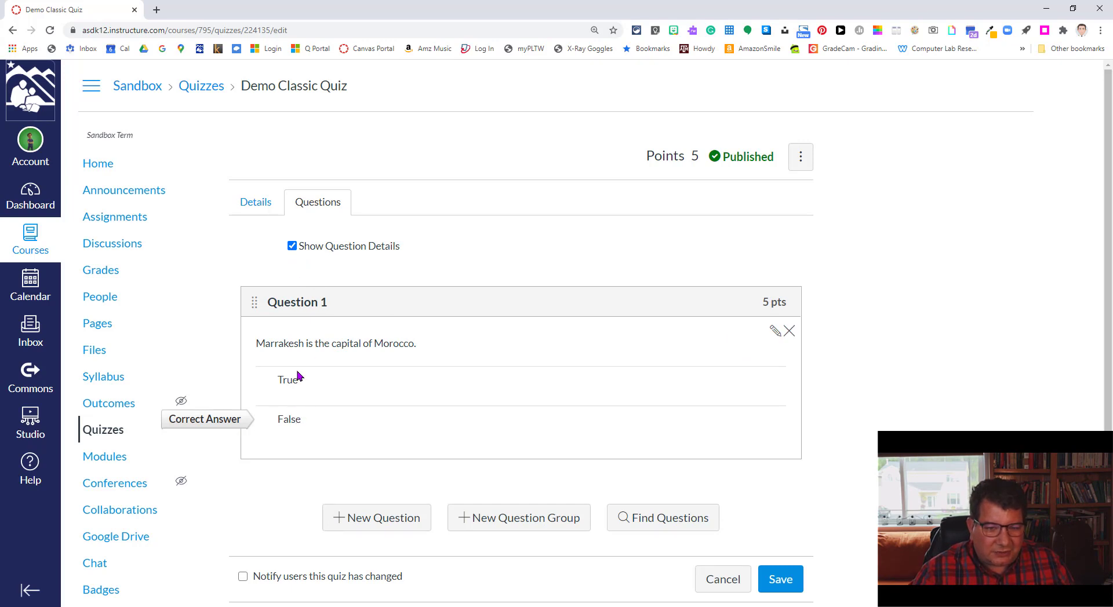
click(292, 246)
scroll(645, 338, down, 2)
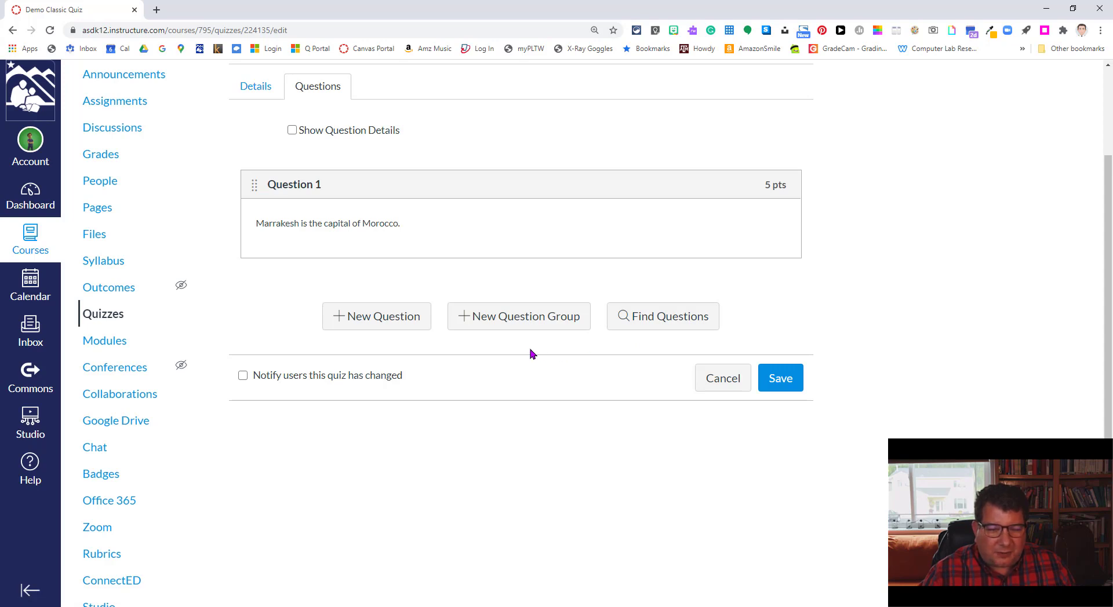
scroll(530, 354, up, 2)
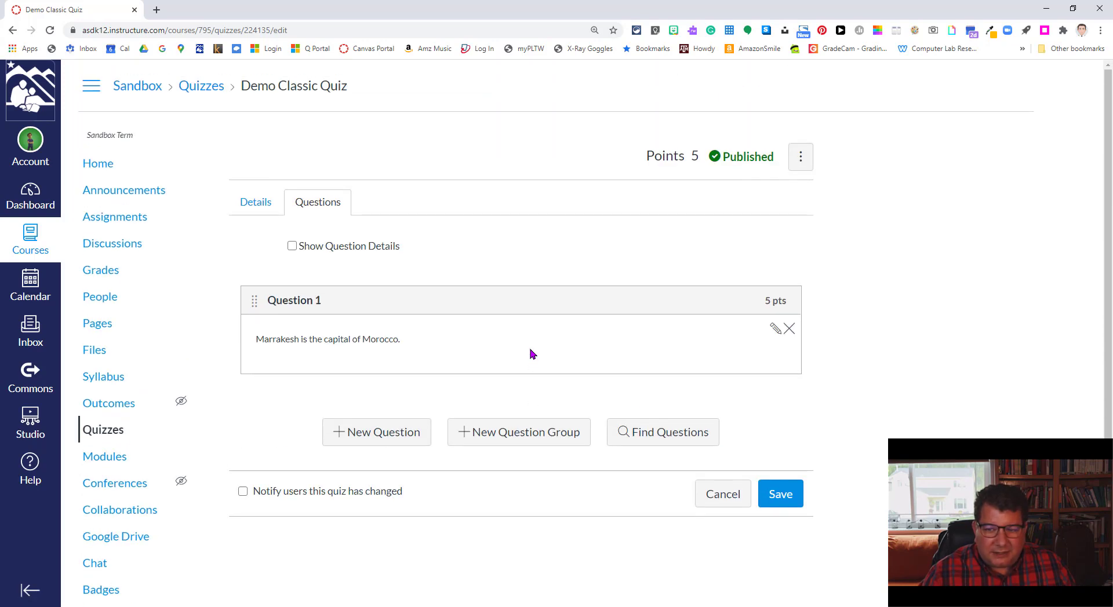
Step: Save Demo Classic Quiz and go to its Moderate This Quiz page
click(788, 500)
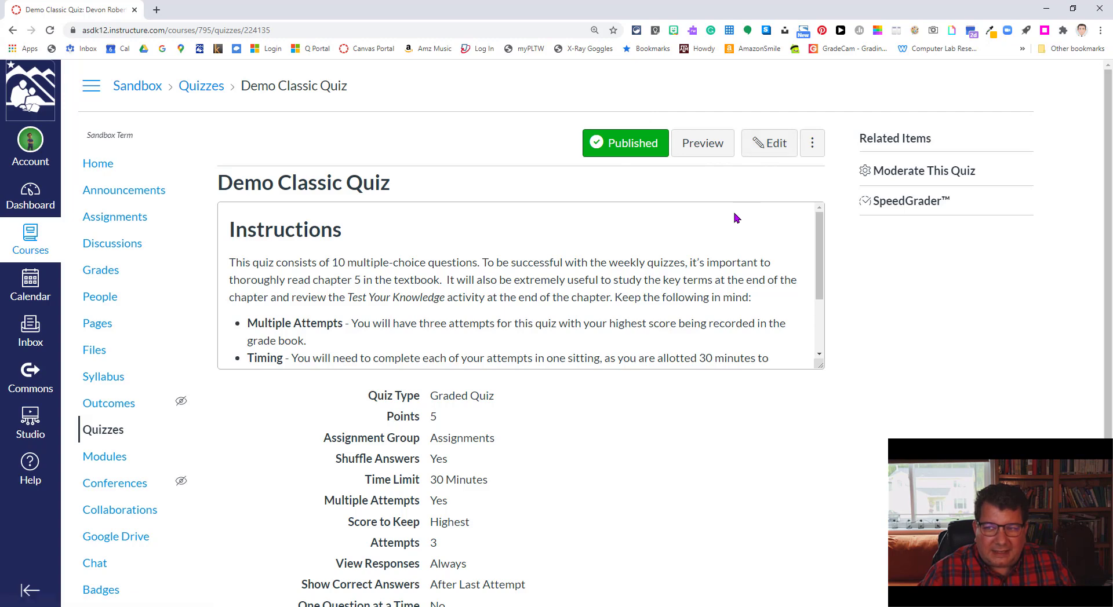
click(930, 171)
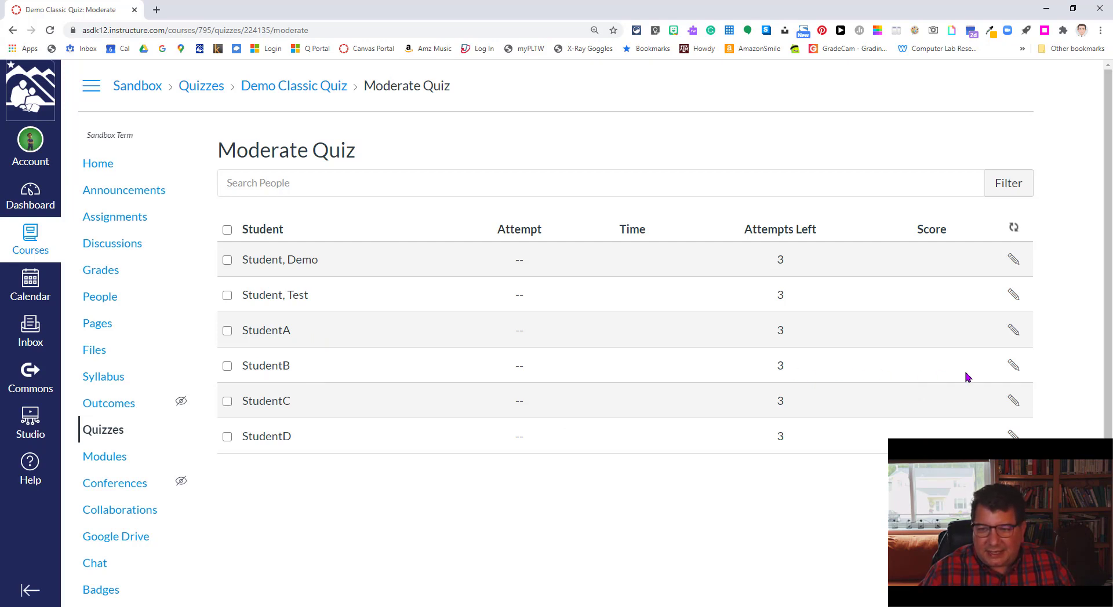
Step: Grant StudentB 1 extra attempt in the moderation extension settings and save
click(1017, 368)
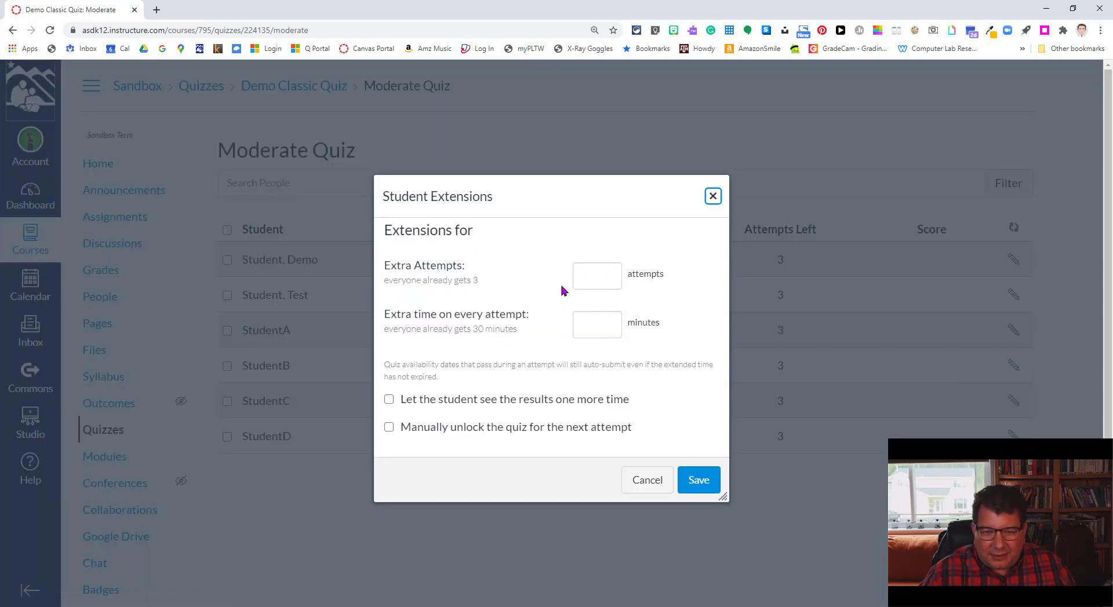
click(596, 276)
text(1)
click(673, 331)
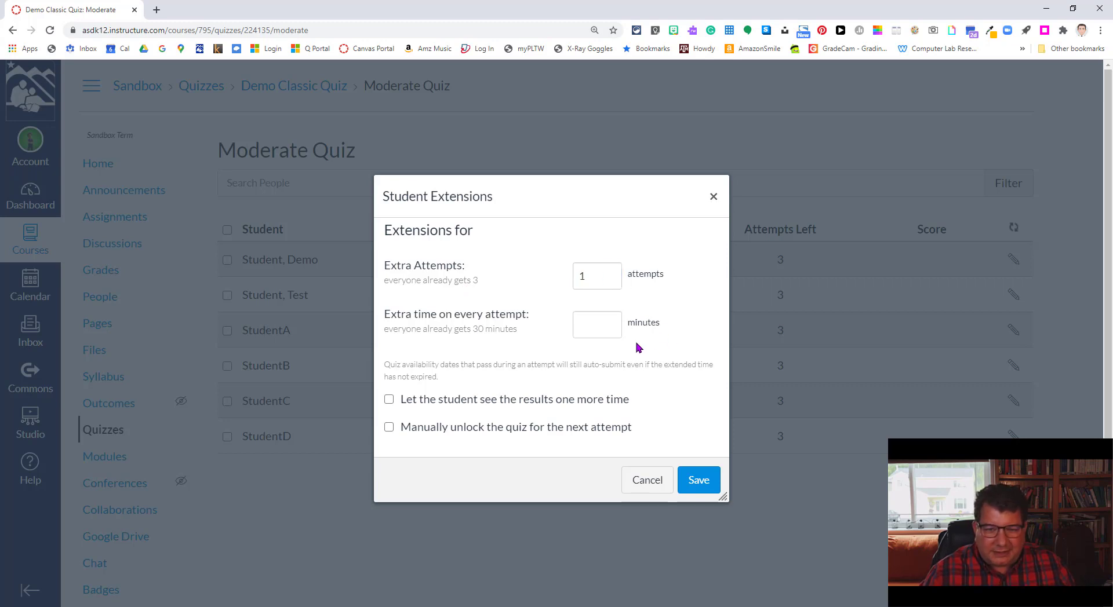
click(596, 322)
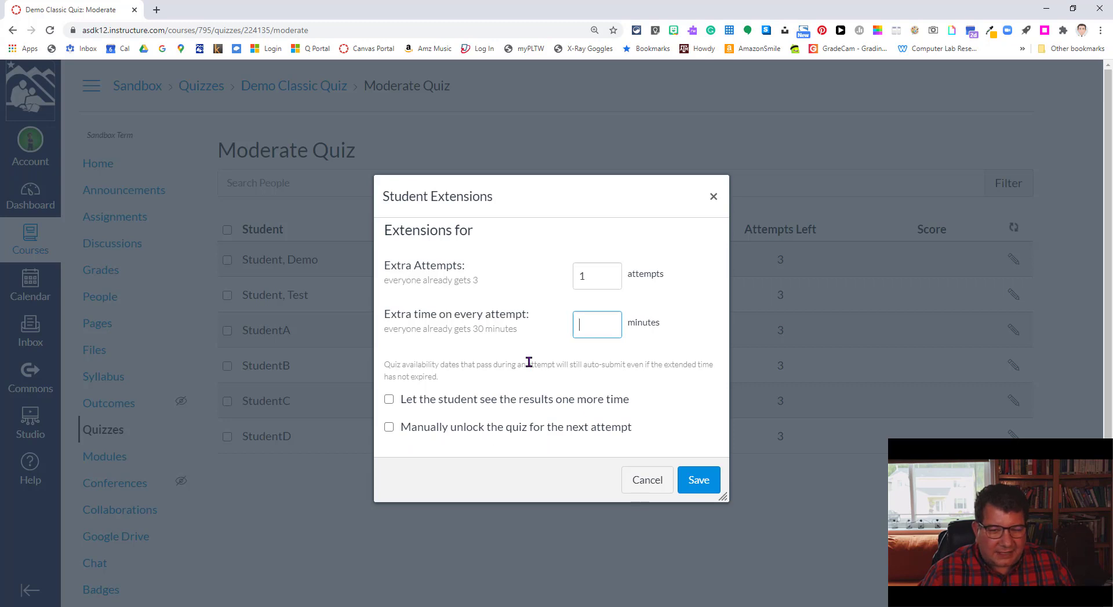
click(692, 487)
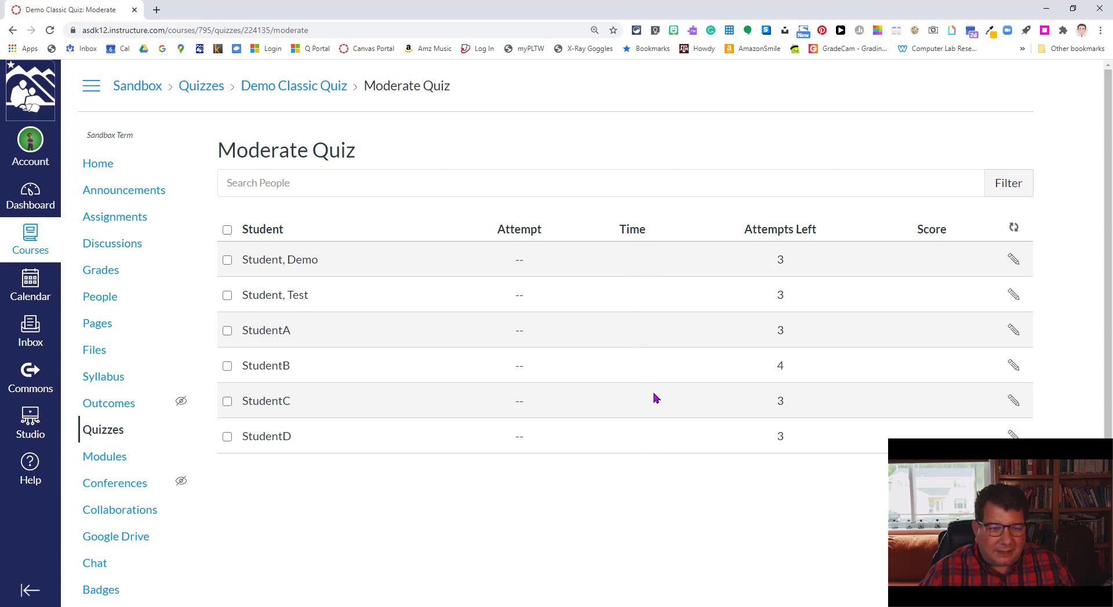
Step: Return through the Demo Classic Quiz breadcrumb to the course's Quizzes list
click(305, 87)
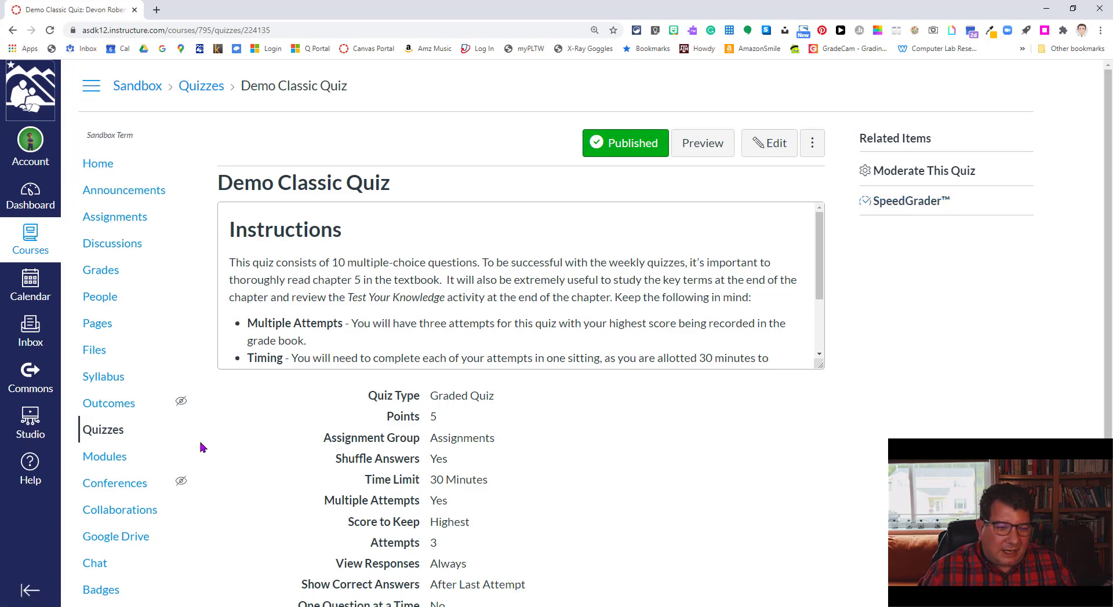
click(101, 430)
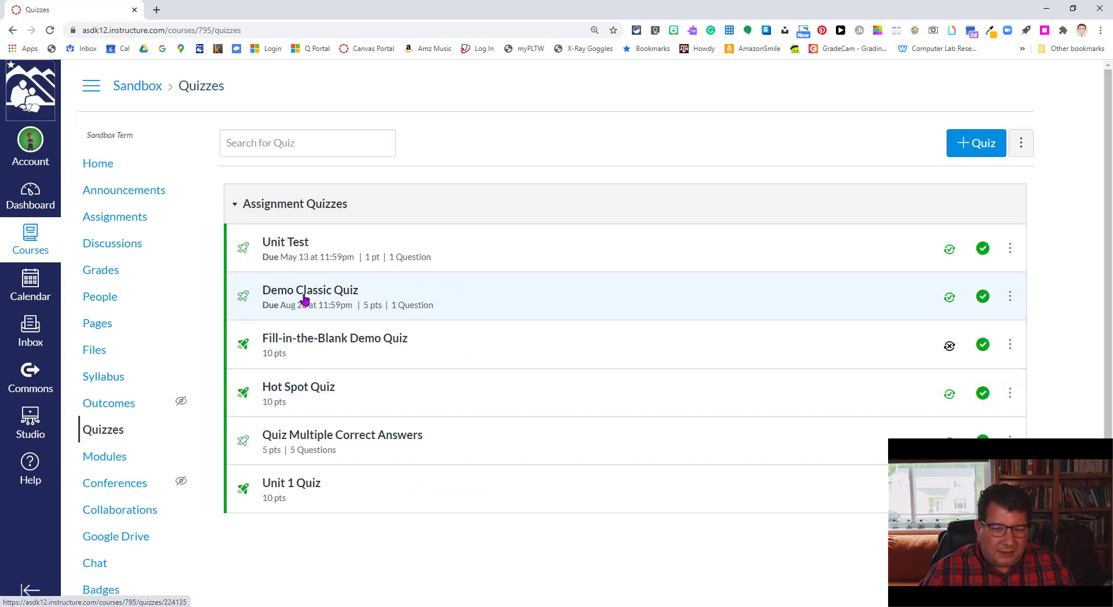
click(244, 301)
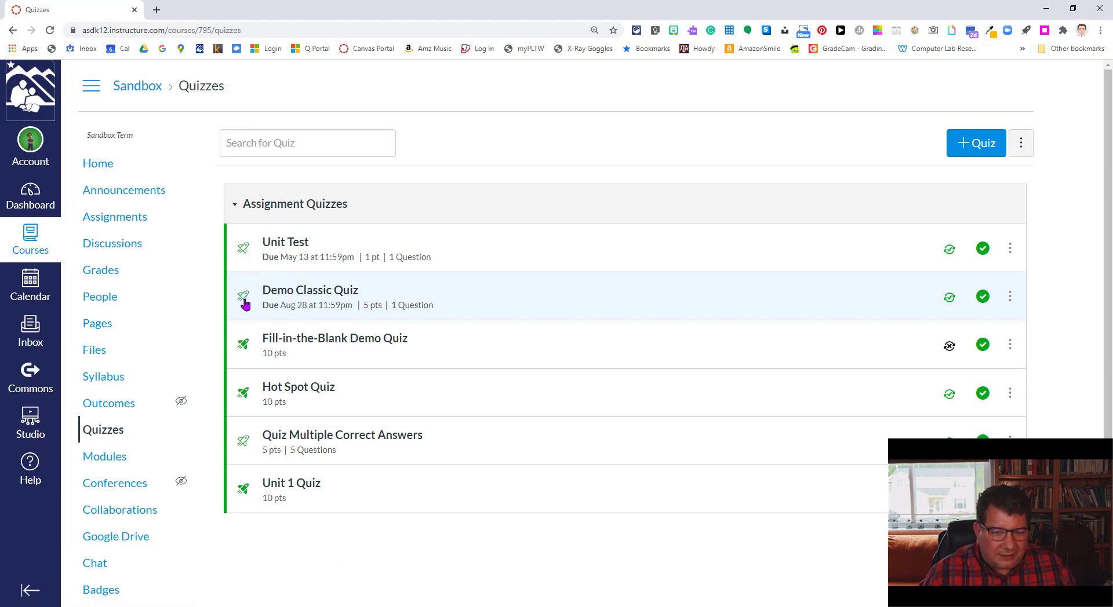
click(244, 347)
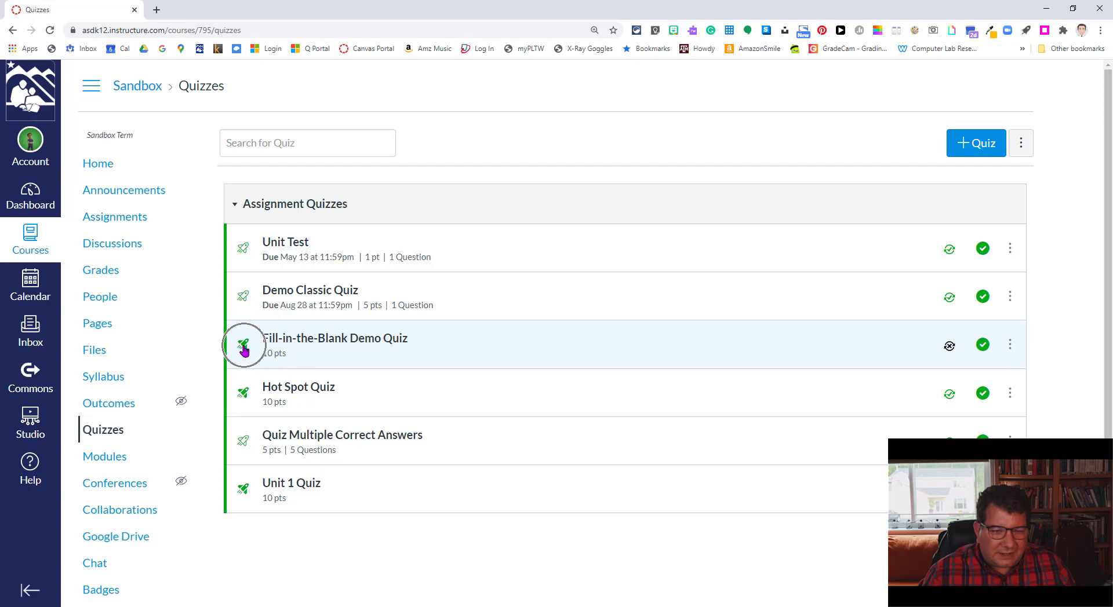
click(244, 300)
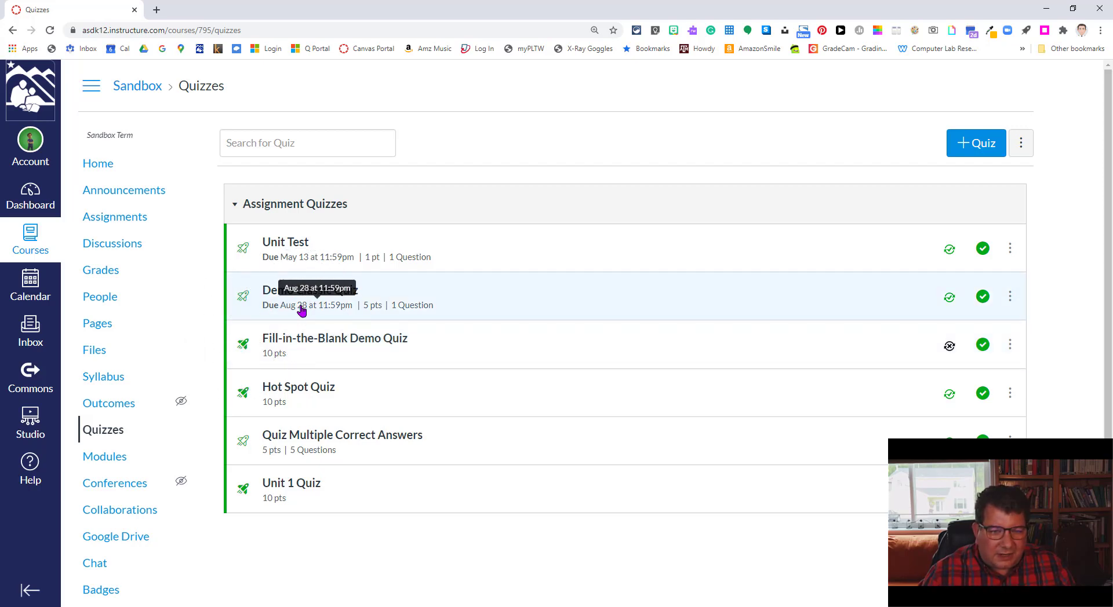
key(ctrl)
key(ctrl)
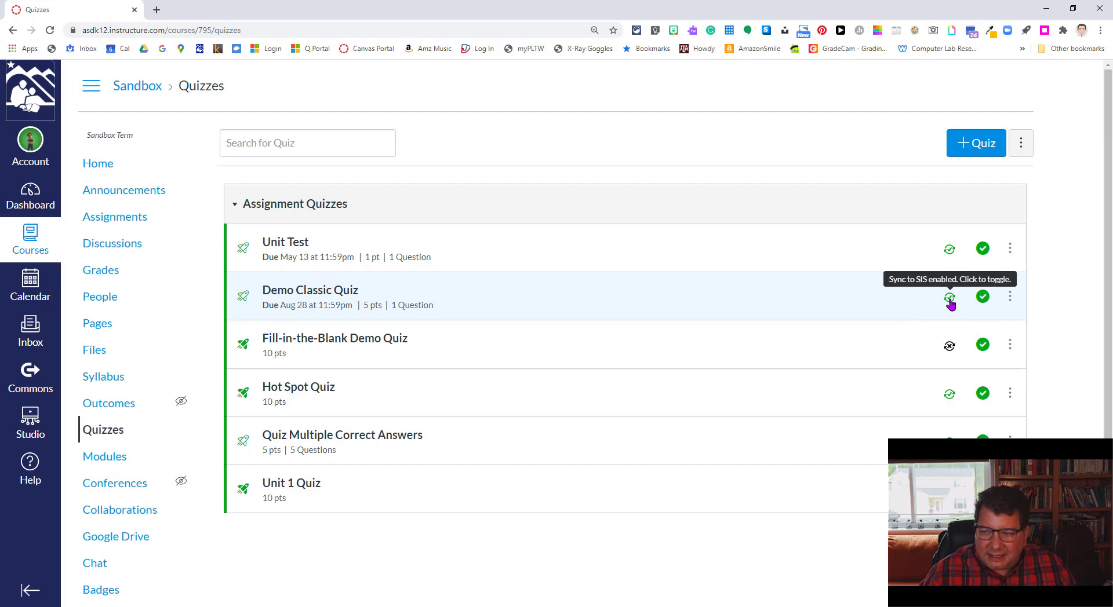
click(982, 296)
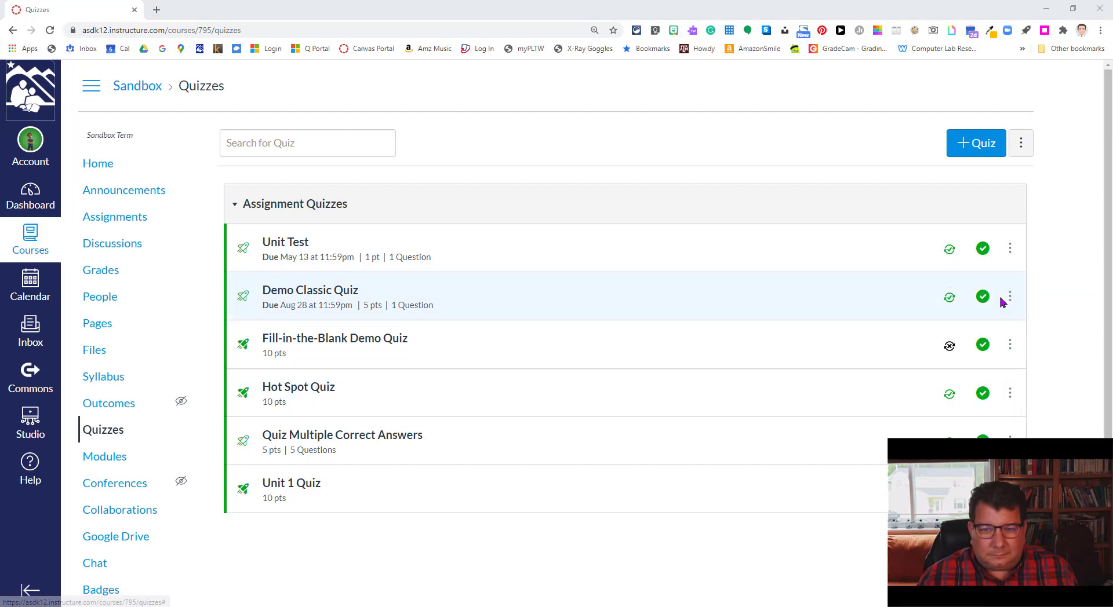